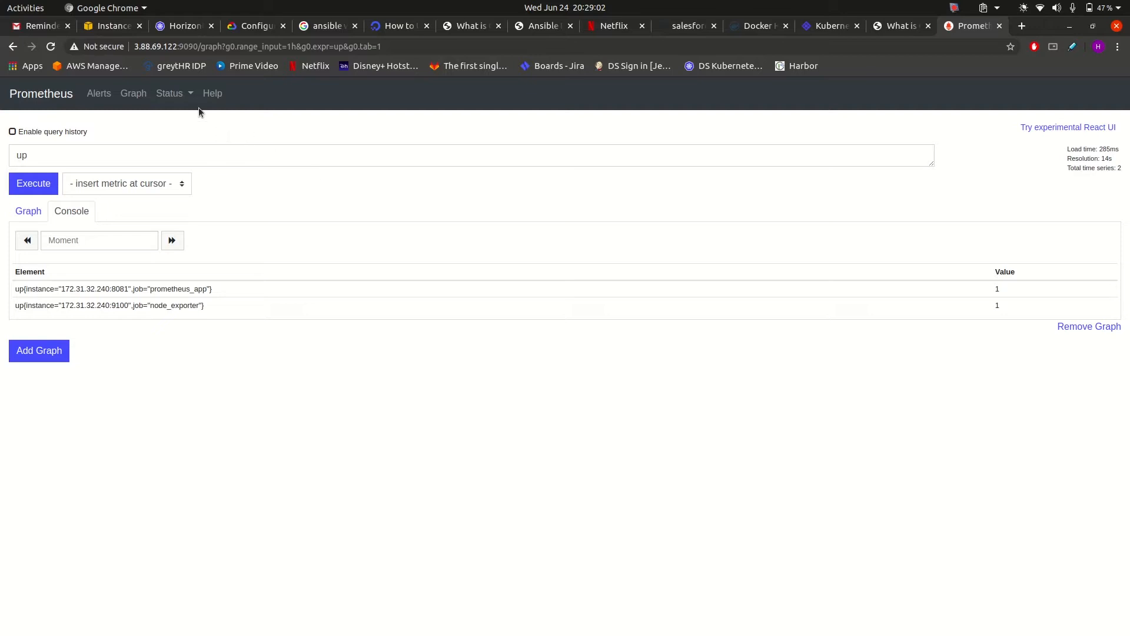
Check the prometheus_app and node_exporter scrape config, then go back to an empty query page.
click(189, 94)
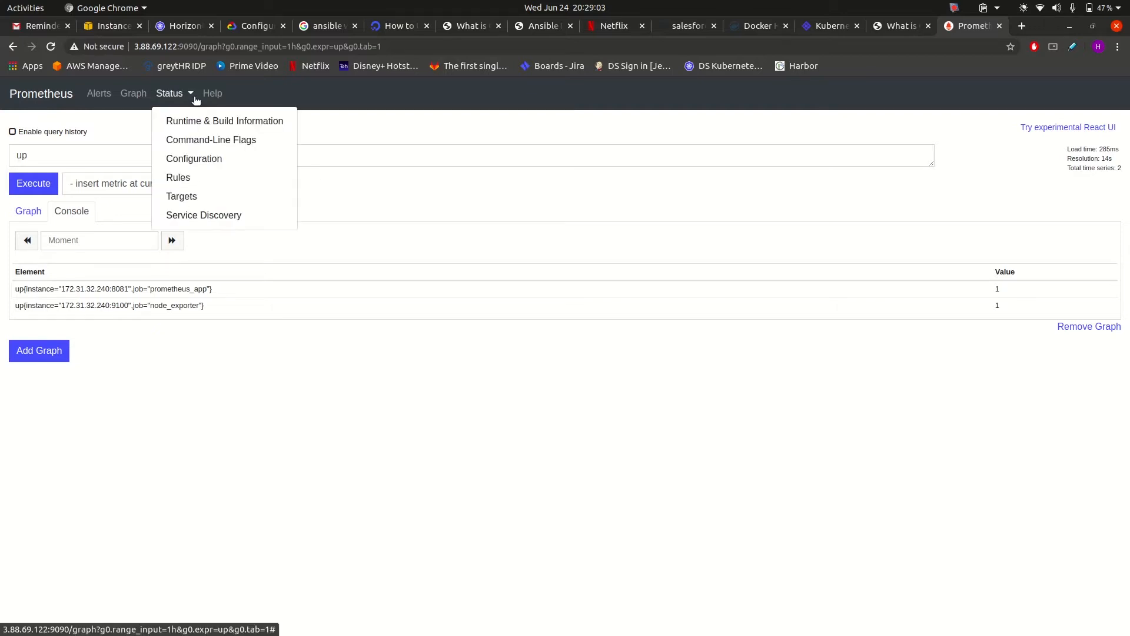
click(213, 158)
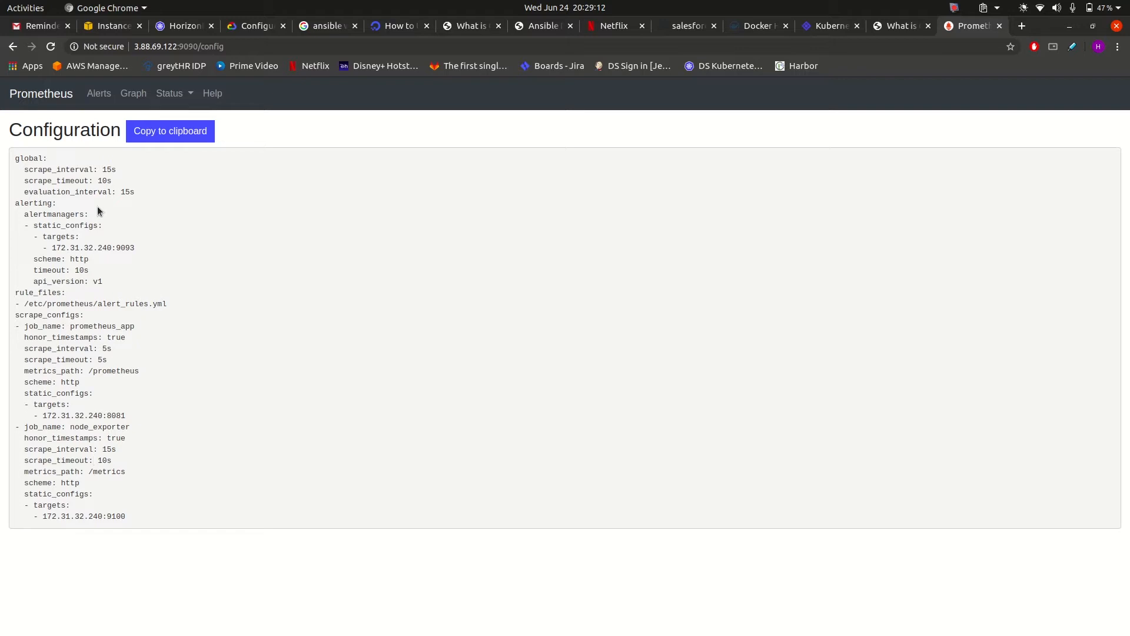
click(56, 93)
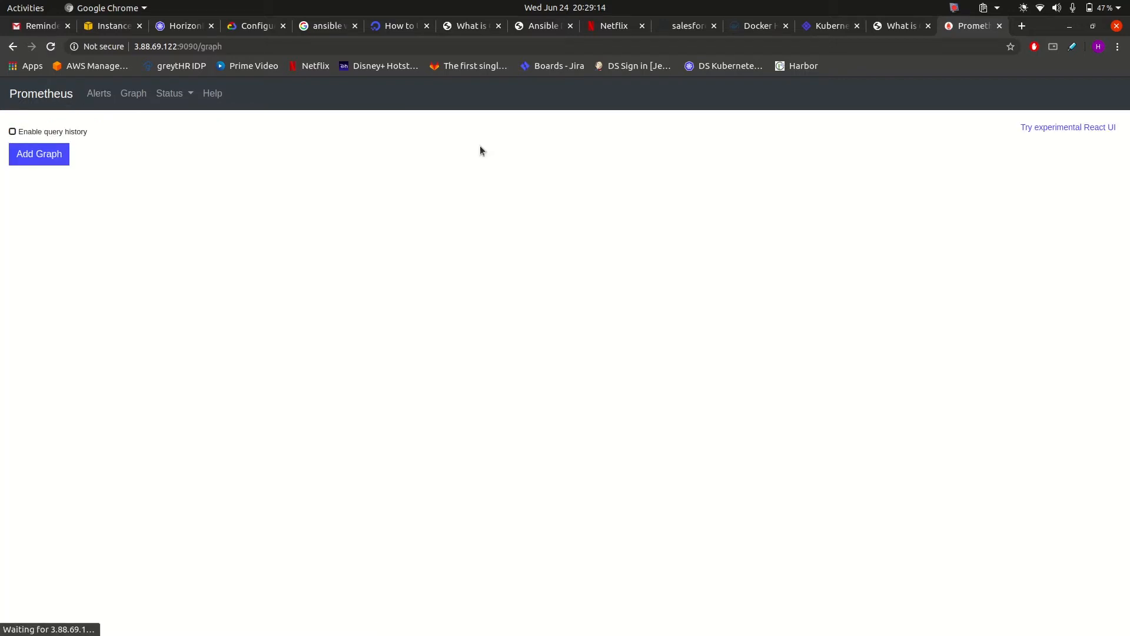
click(902, 26)
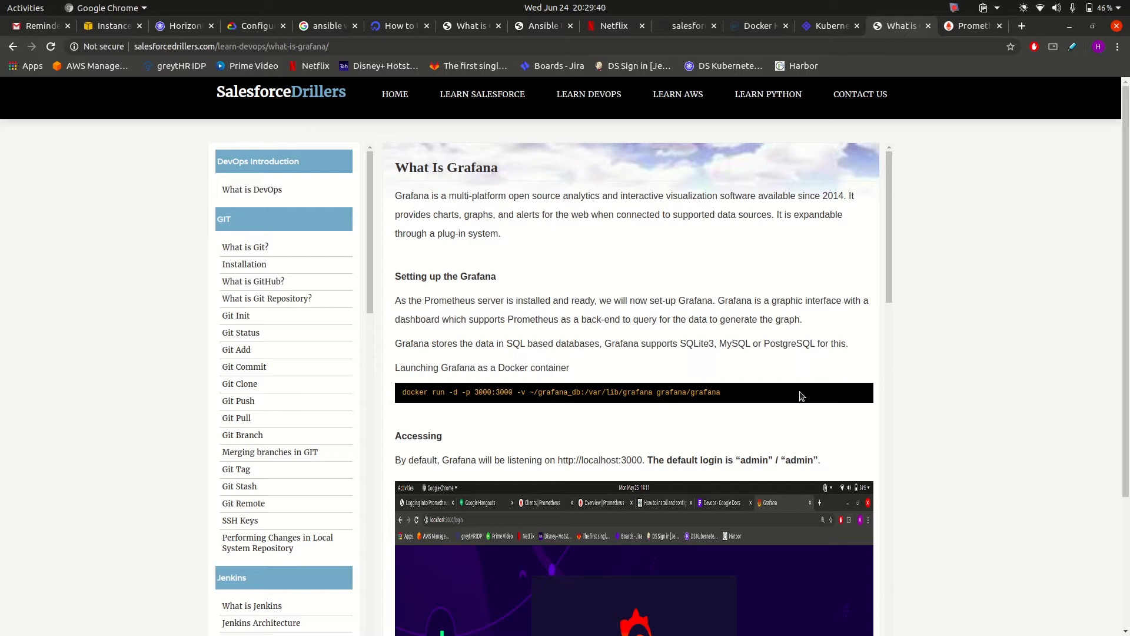
Skim the article's Docker launch command and data-source steps, then bring up the terminal.
scroll(723, 440, down, 10)
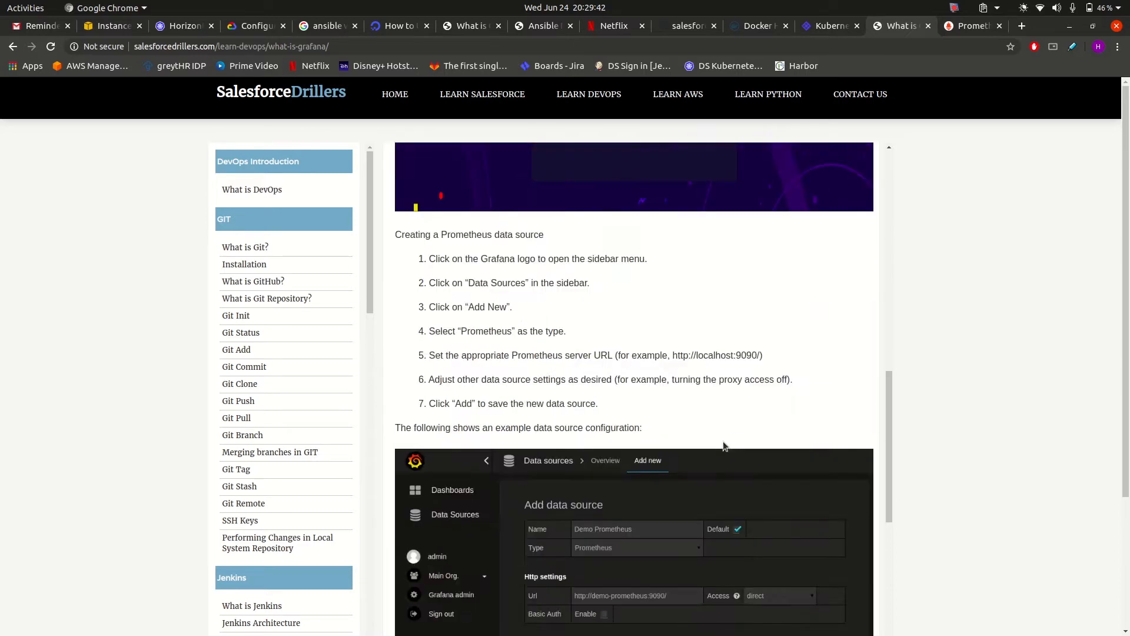
scroll(723, 440, up, 9)
scroll(723, 441, up, 3)
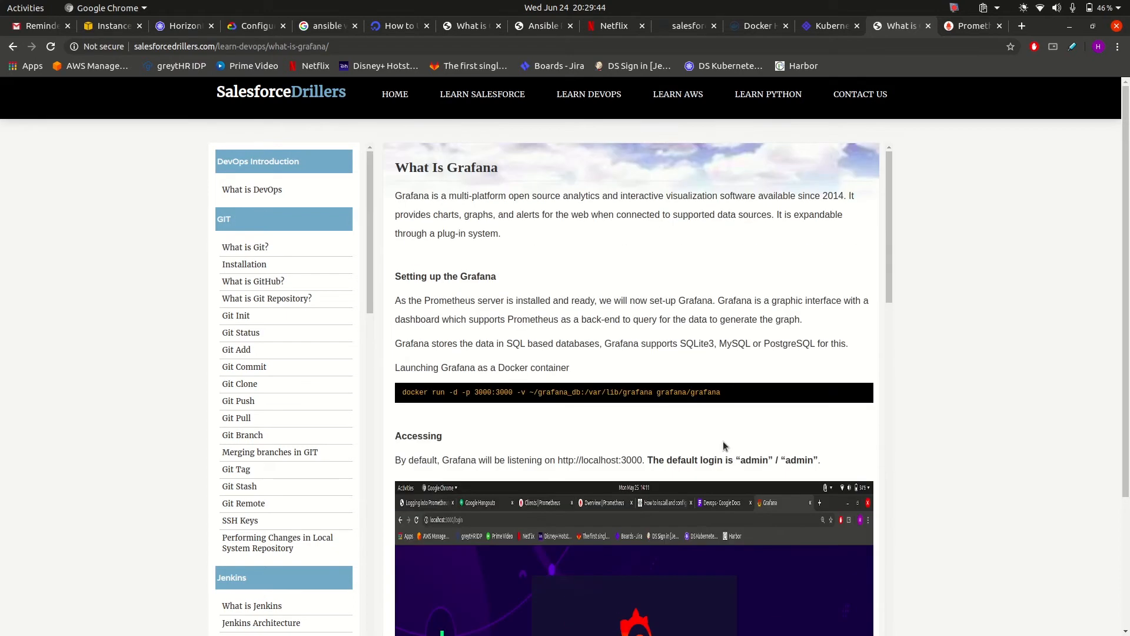
key(alt+Tab)
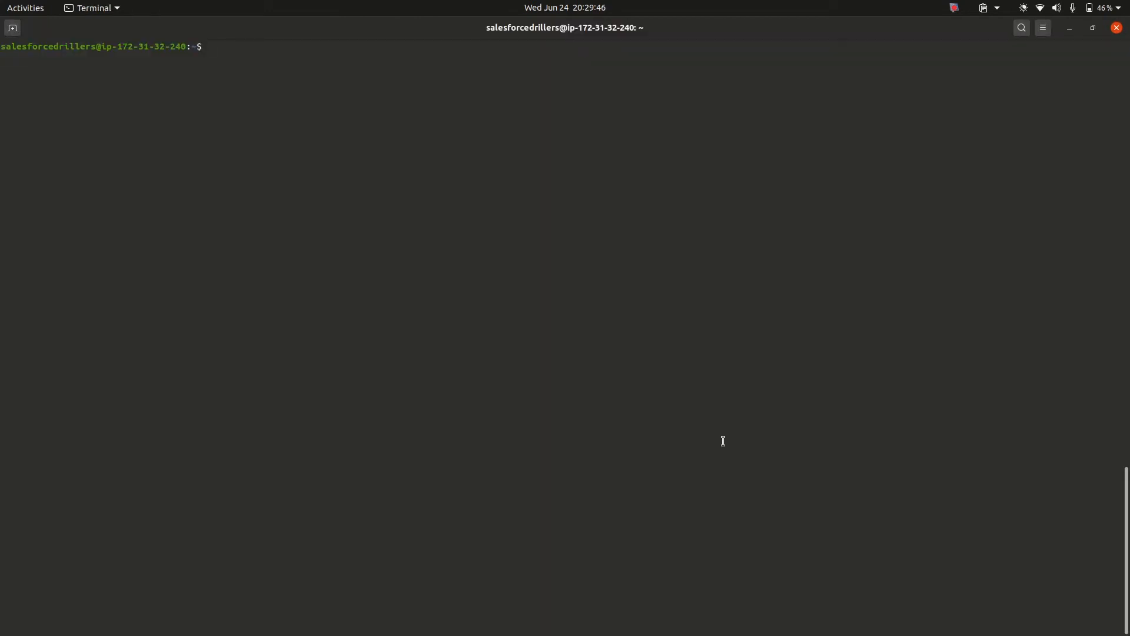
Start Grafana with 'sudo docker run -it -d -p 3000:3000 grafana/grafana' and check the container ID.
text(sudo docker run -it -d-)
key(BackSpace)
text(-p 3000:)
text(3000)
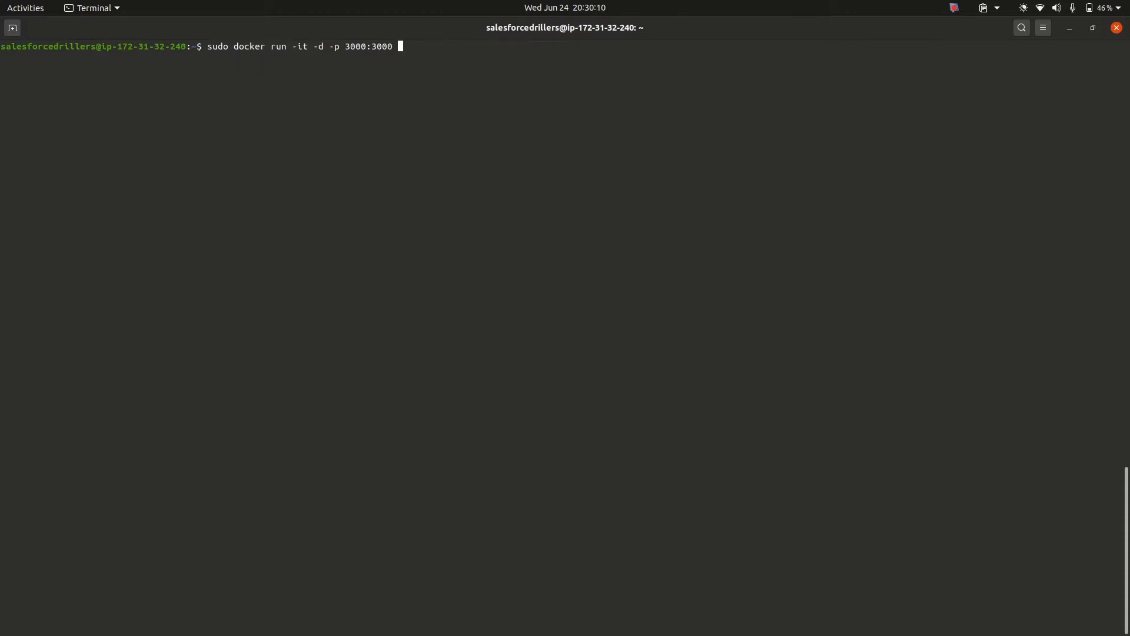
text( grafana/grafana)
key(Return)
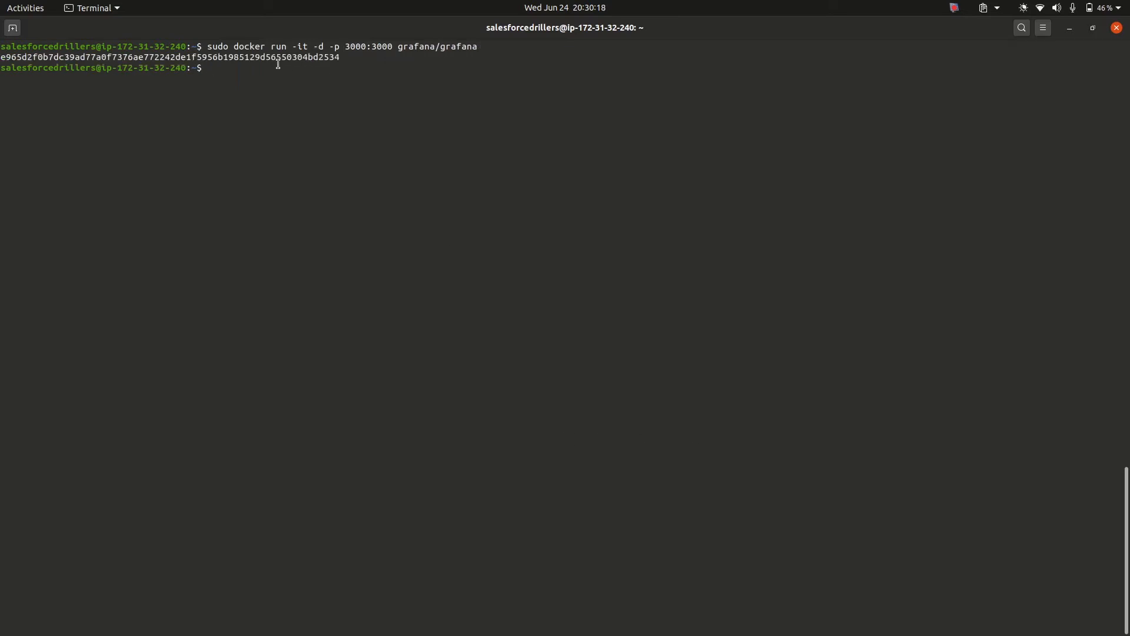
double_click(278, 59)
click(303, 149)
key(alt+Tab)
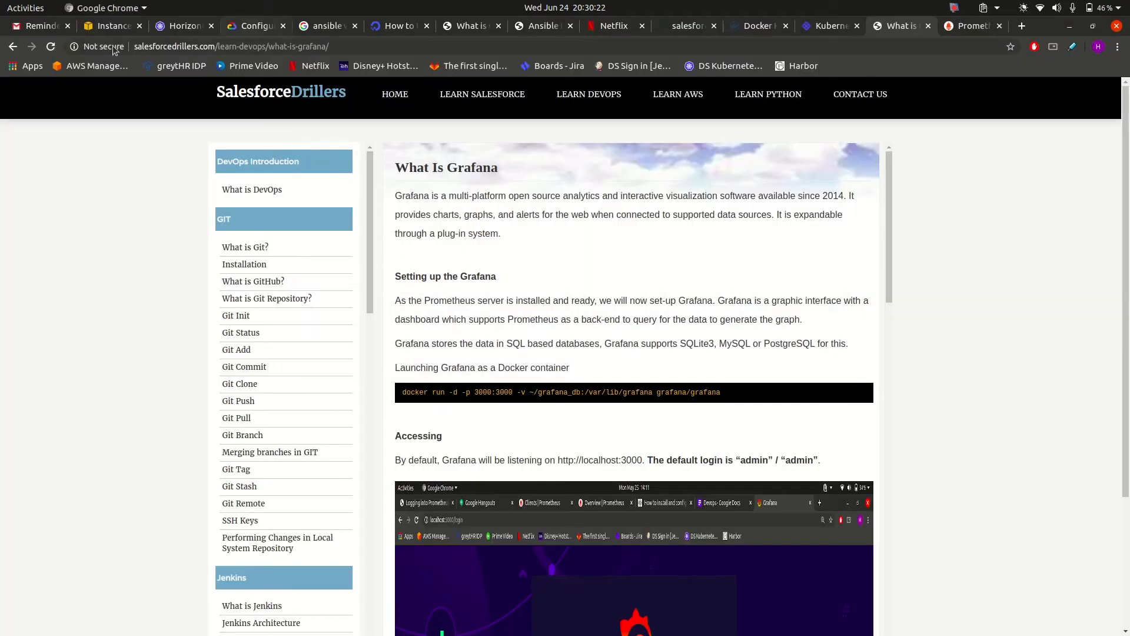
Copy the EC2 instance's public IP 3.88.69.122 and load it on port 3000 in a new tab.
click(94, 27)
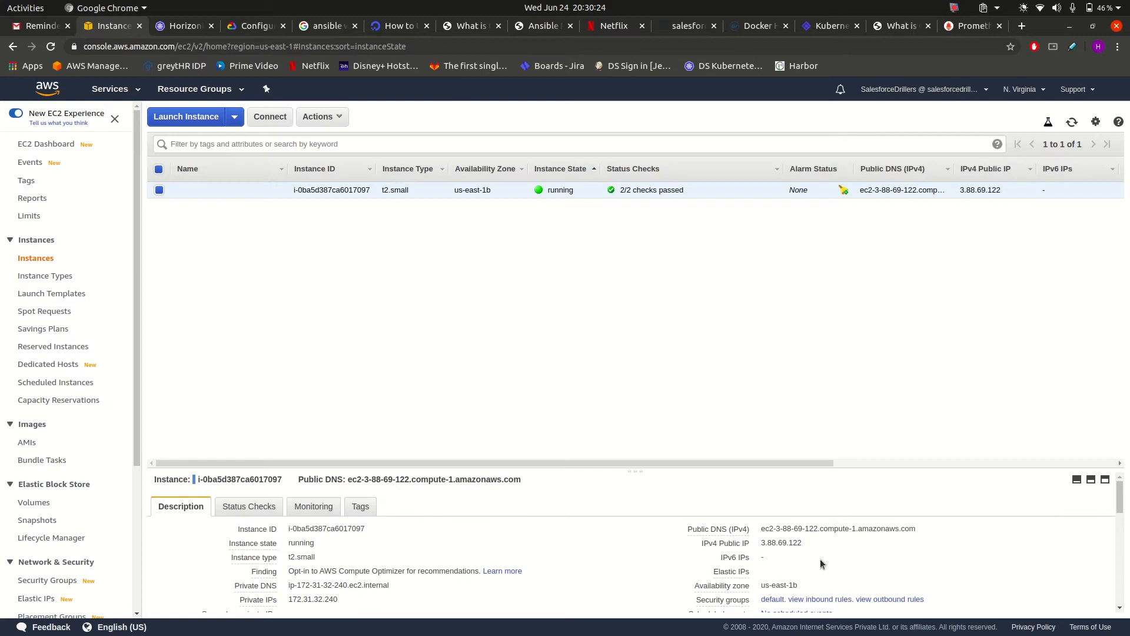
click(813, 543)
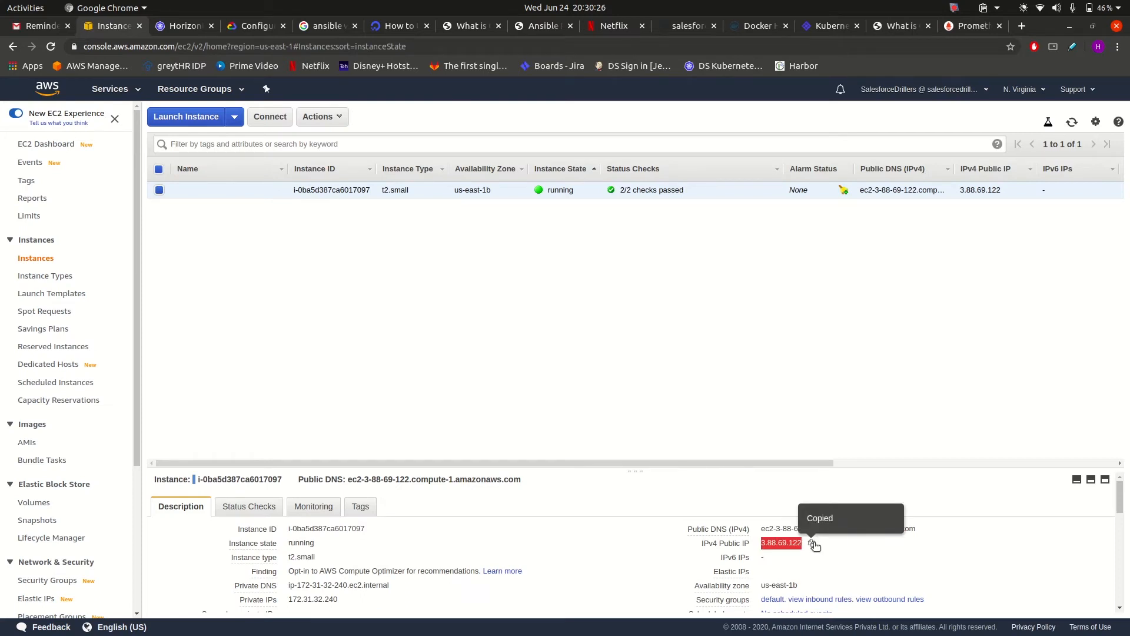
click(1021, 26)
key(ctrl+v)
text(:3000)
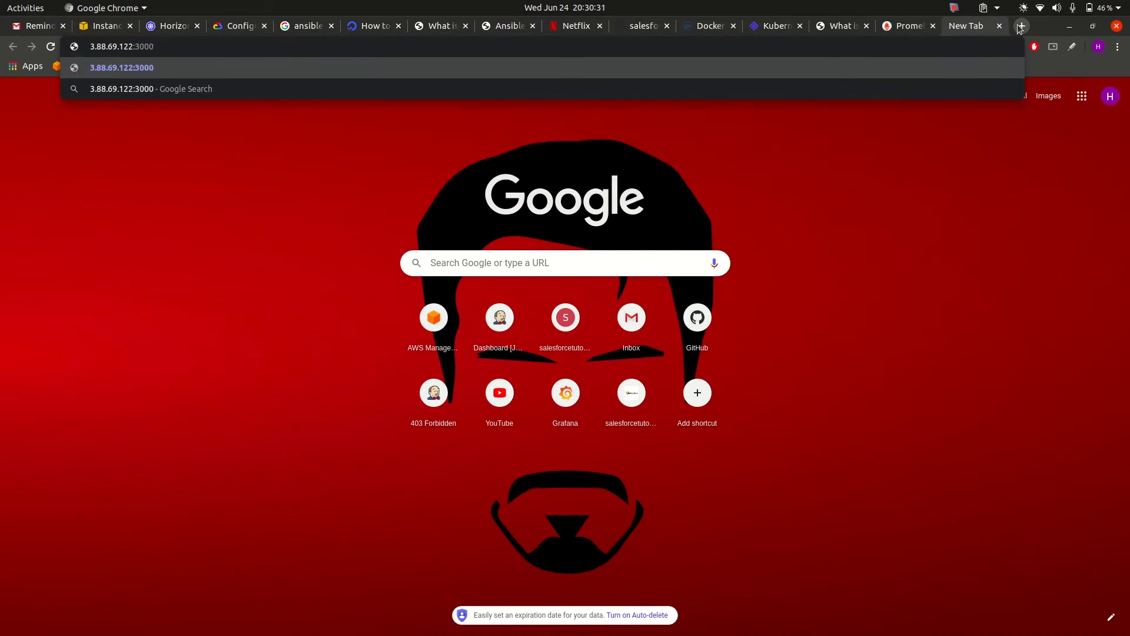
key(Return)
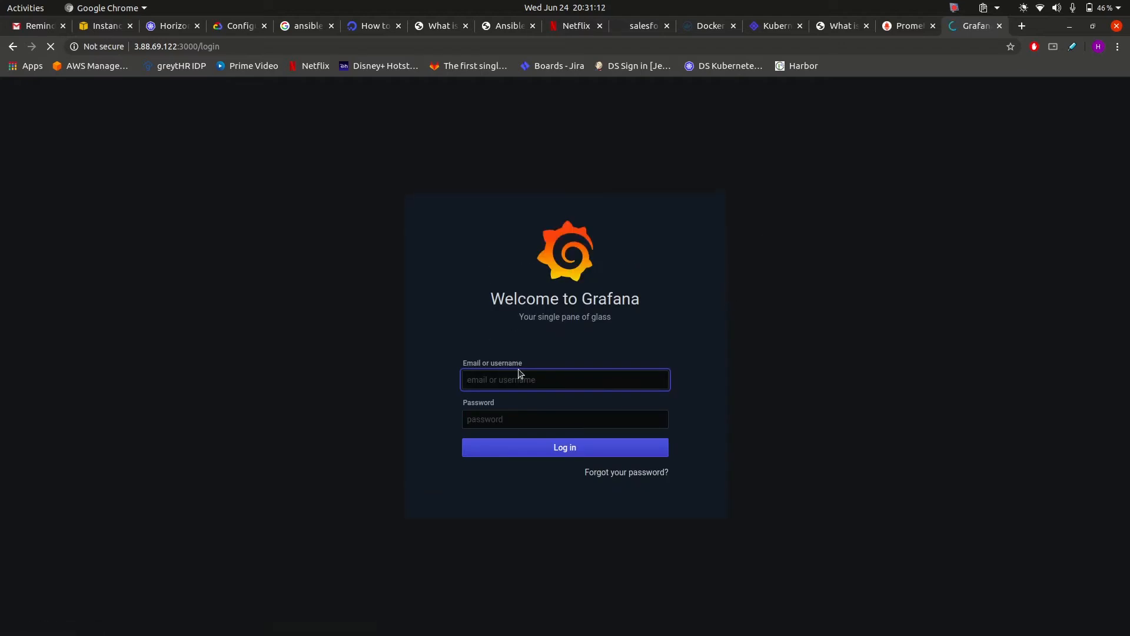
Log in to Grafana with the default admin credentials.
text(admi)
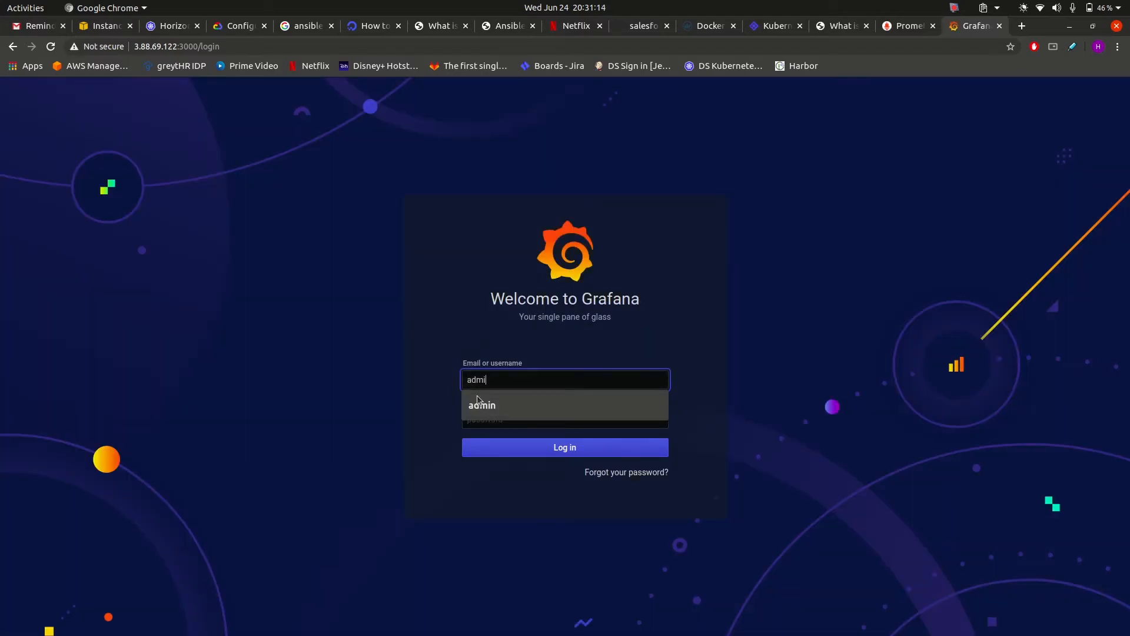
text(n)
key(Tab)
text(admi)
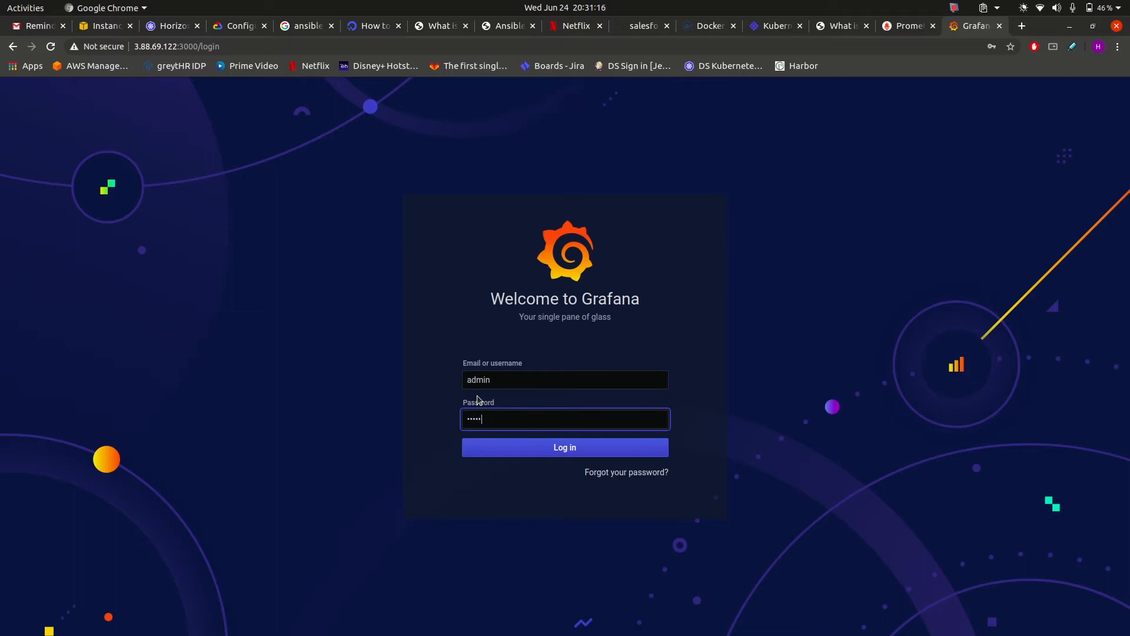
key(Return)
Set and confirm a new admin password, dismissing Chrome's save-password prompt.
text(••••••••)
key(Tab)
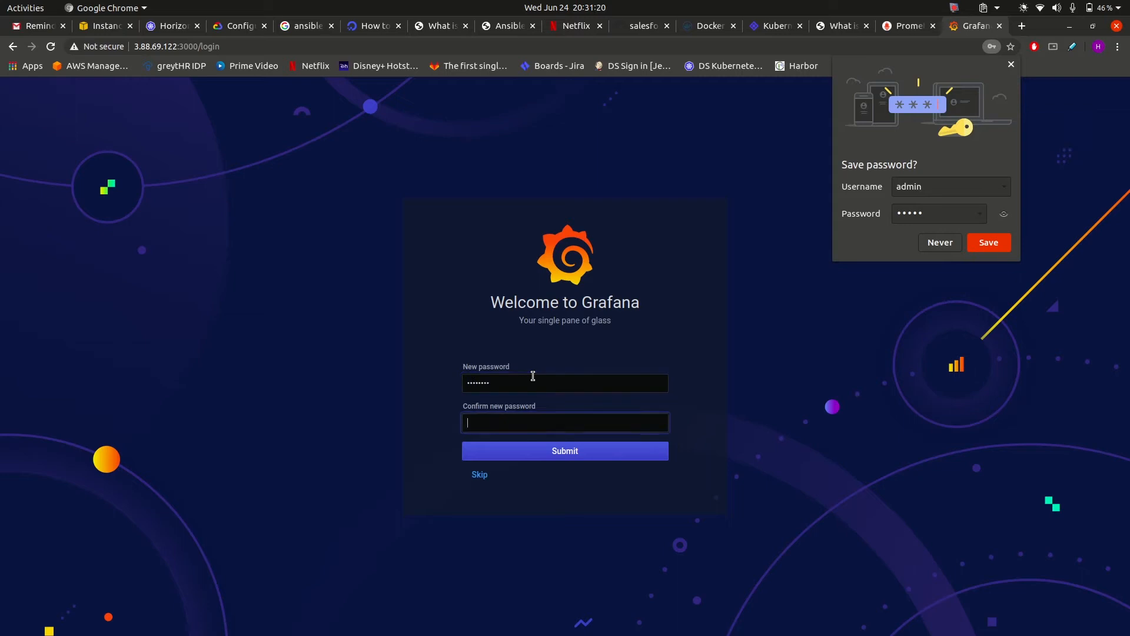
text(••••••••)
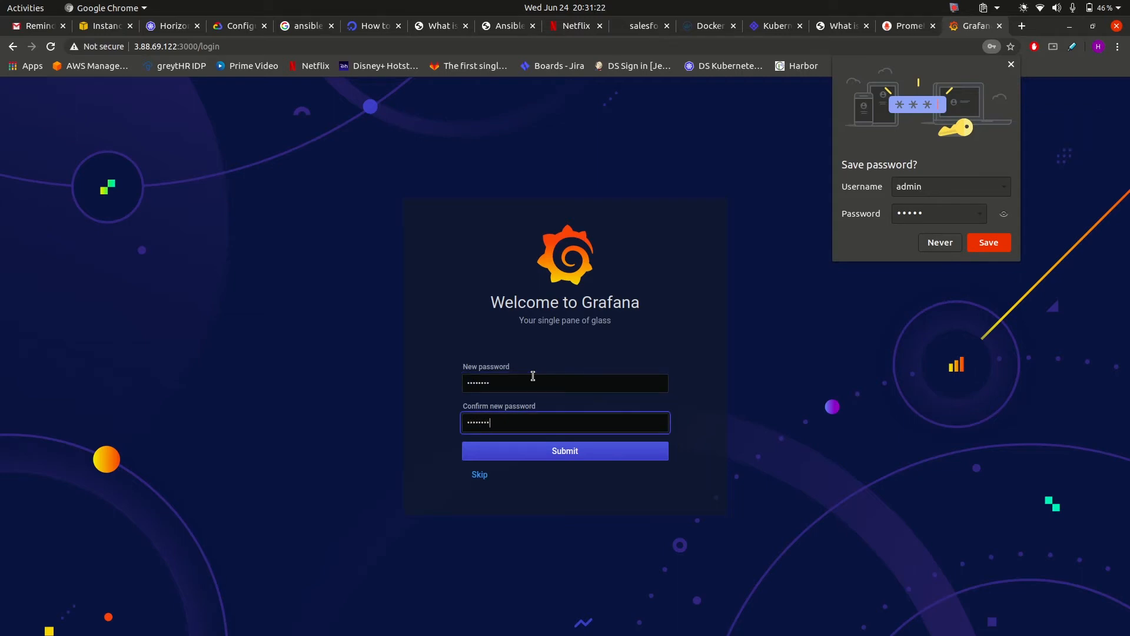
key(Return)
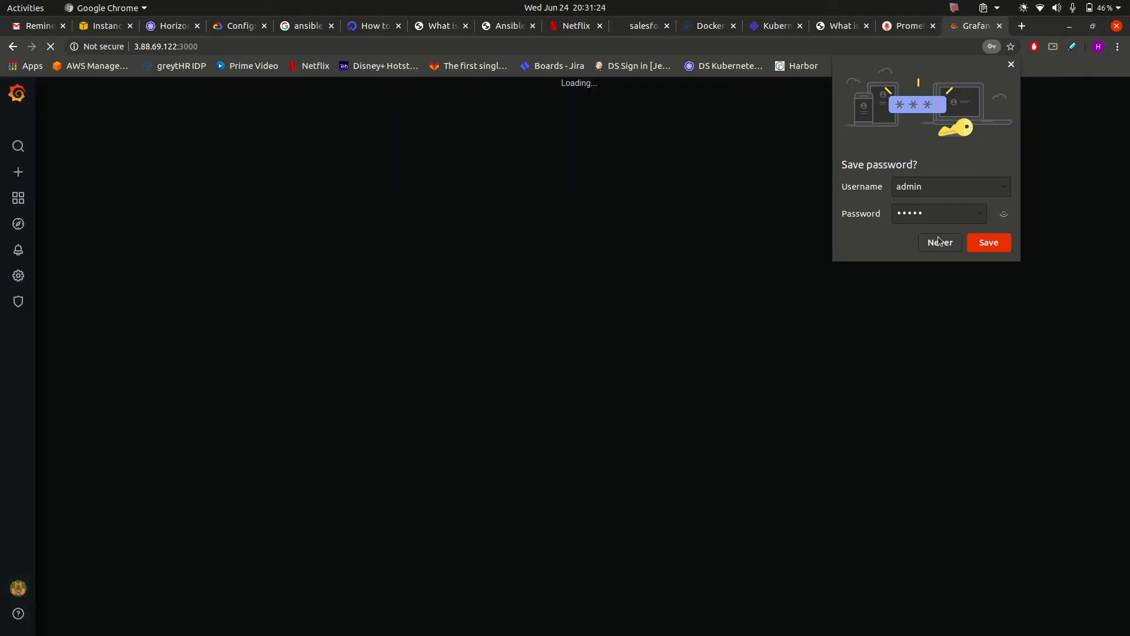
click(1010, 65)
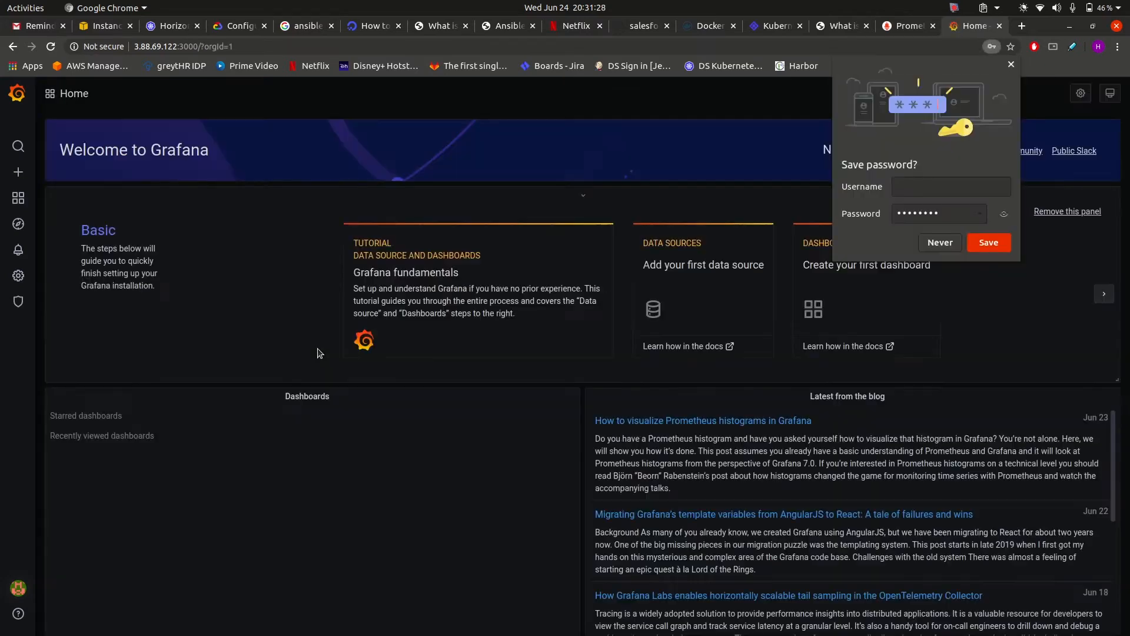
click(1010, 65)
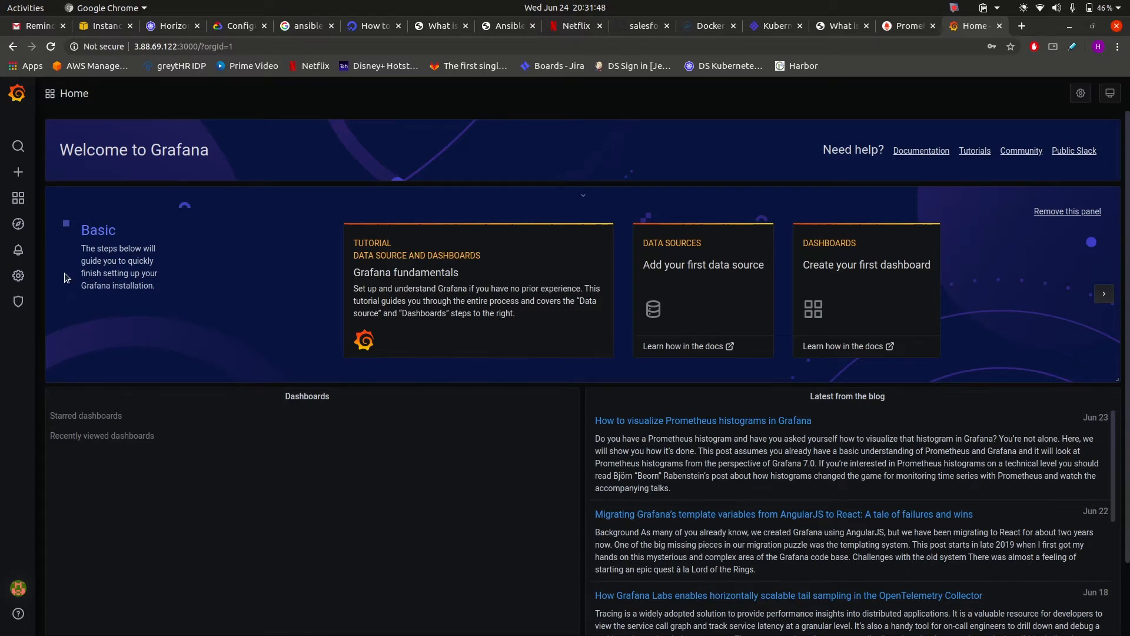
mouse_move(20, 277)
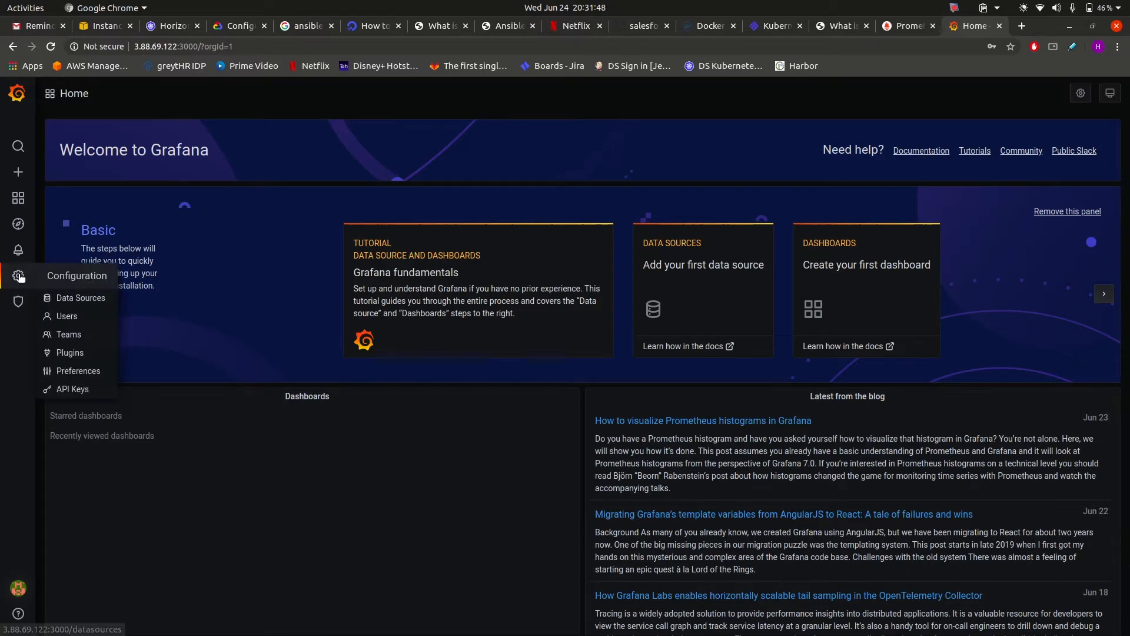
Add a new data source of type Prometheus.
click(85, 298)
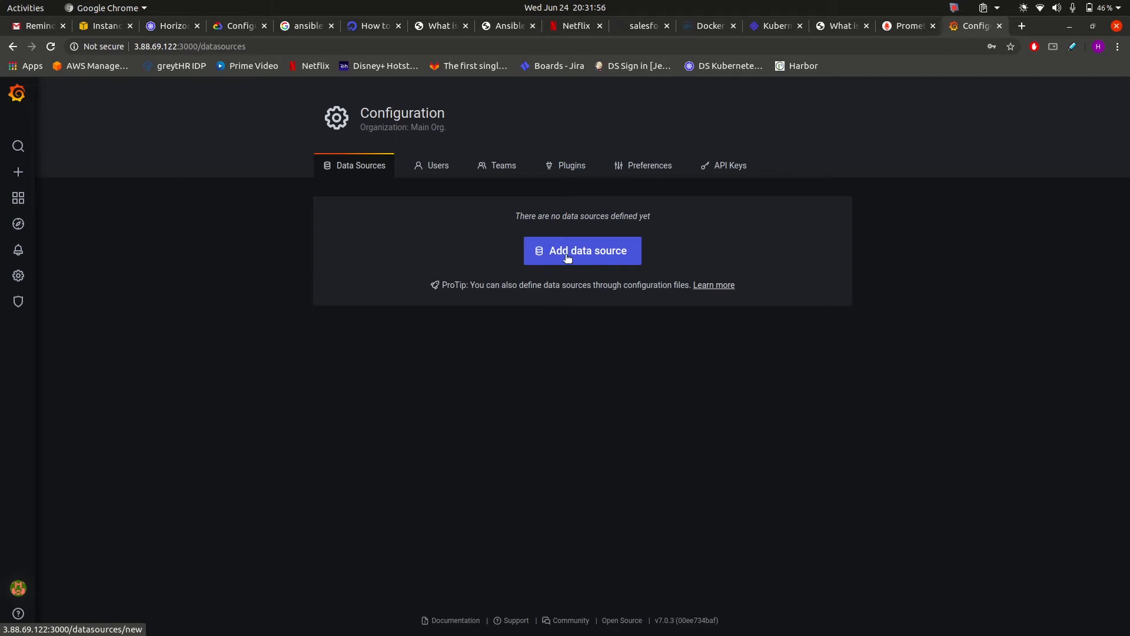
click(606, 253)
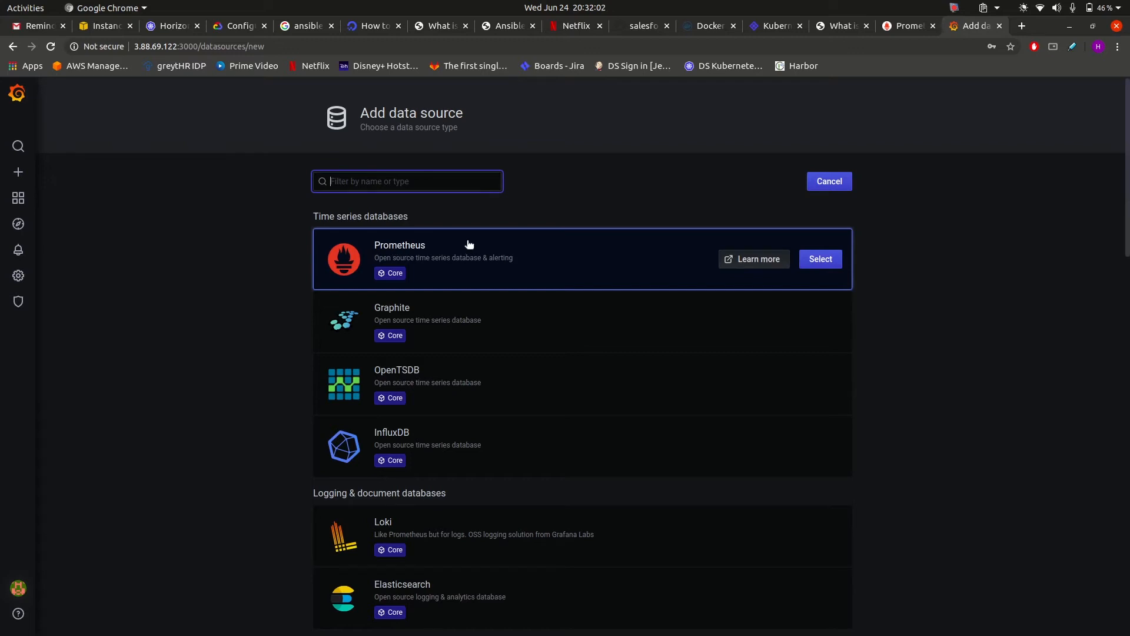
click(822, 261)
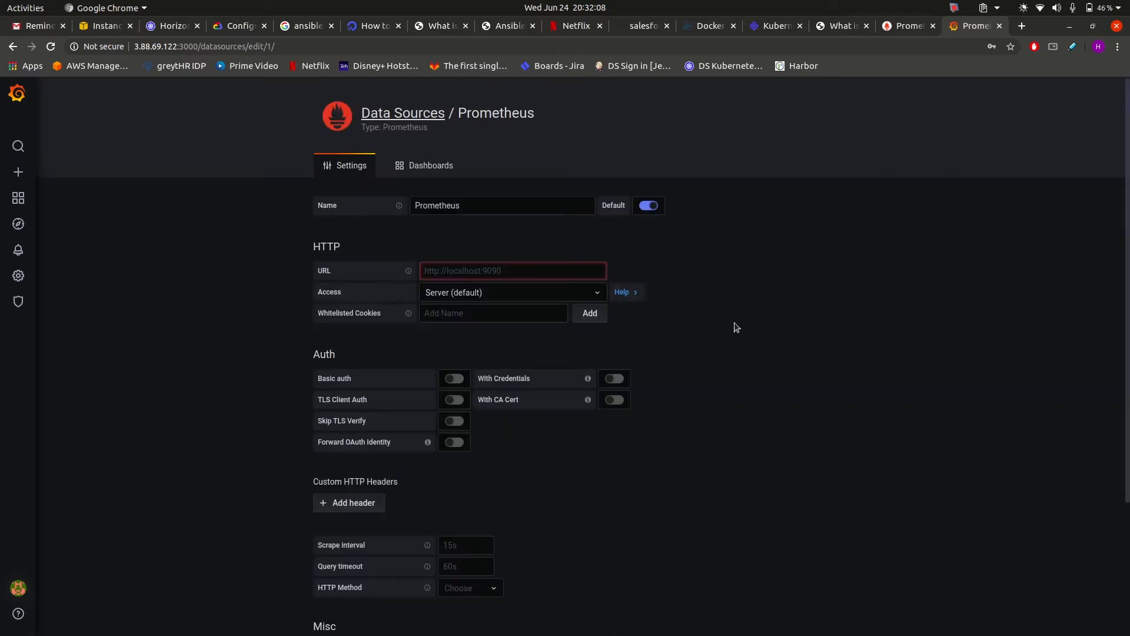
click(453, 274)
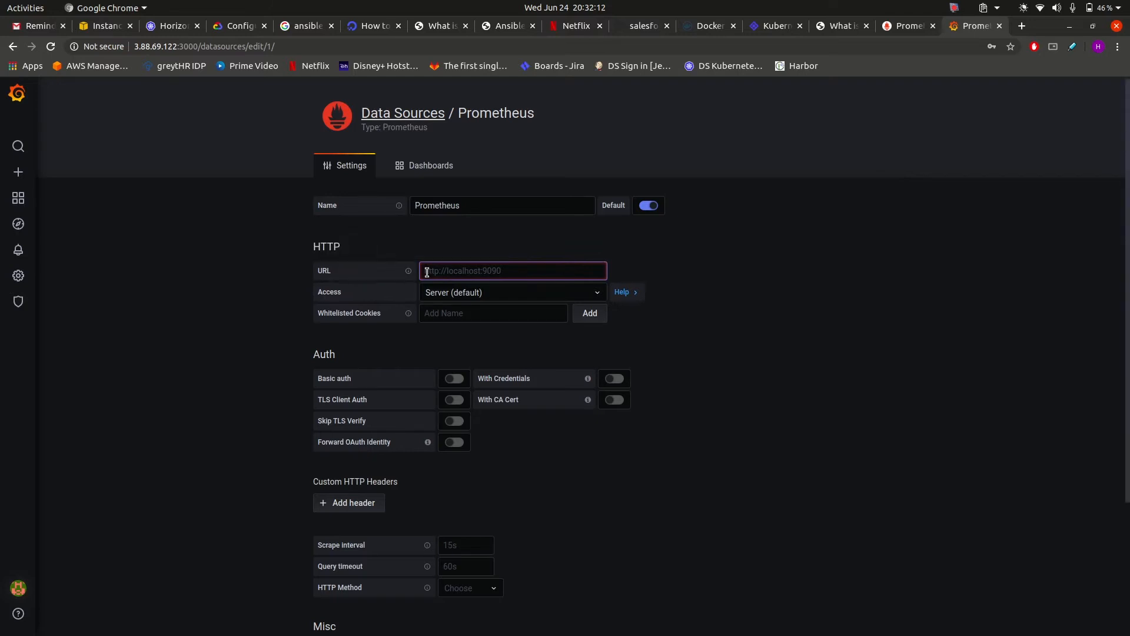
text(http://17)
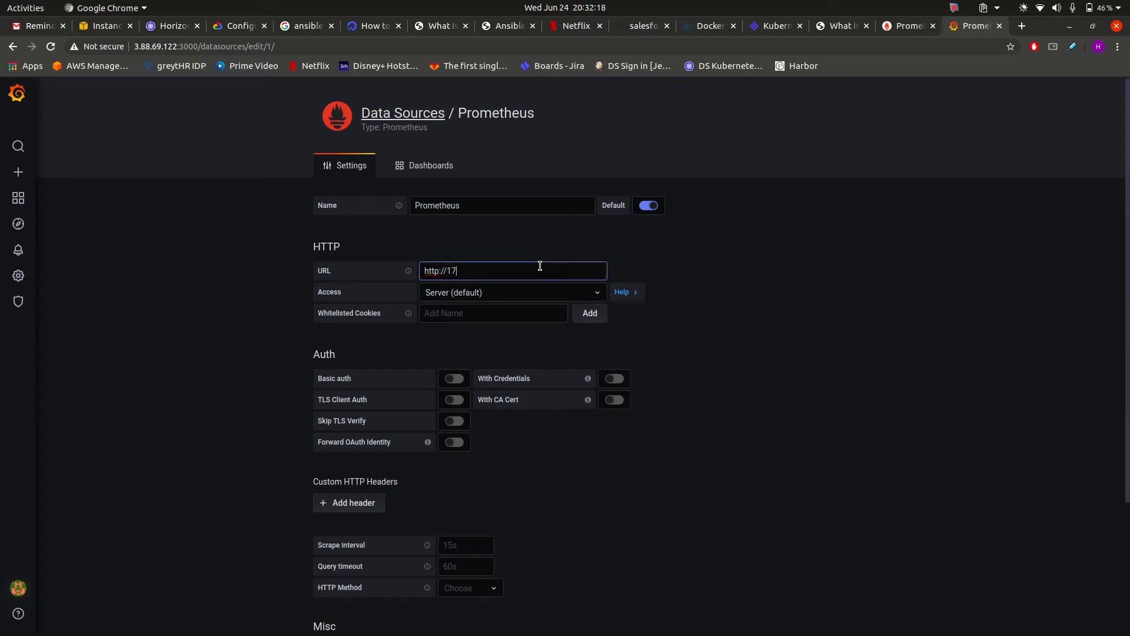
text(2.17.)
text(0.1:9090)
scroll(679, 457, down, 3)
click(339, 608)
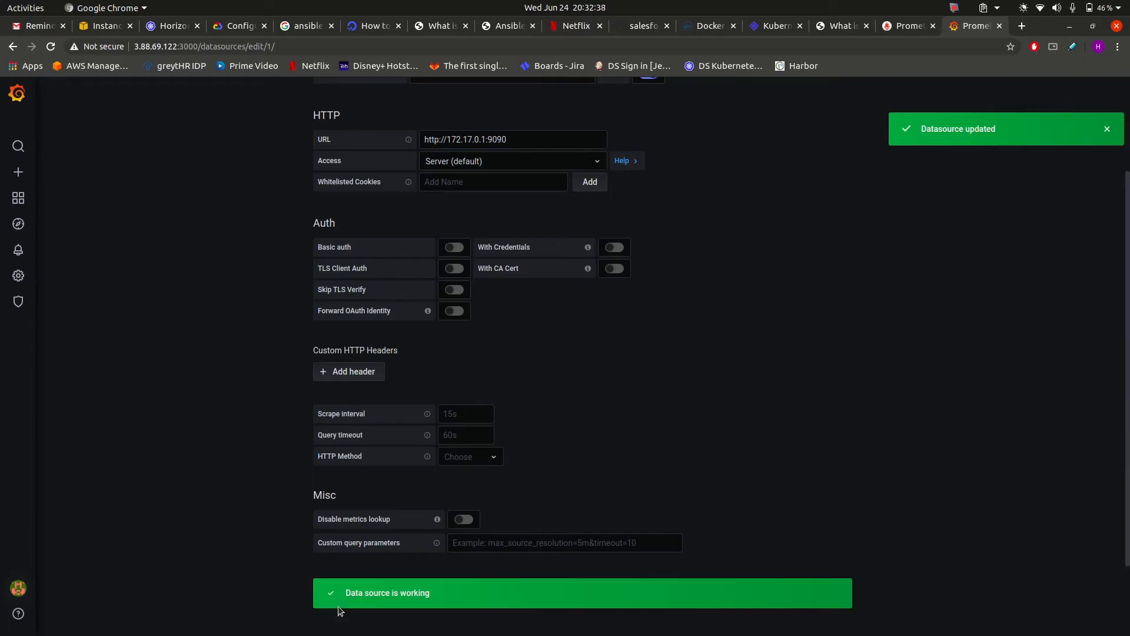
scroll(338, 517, down, 3)
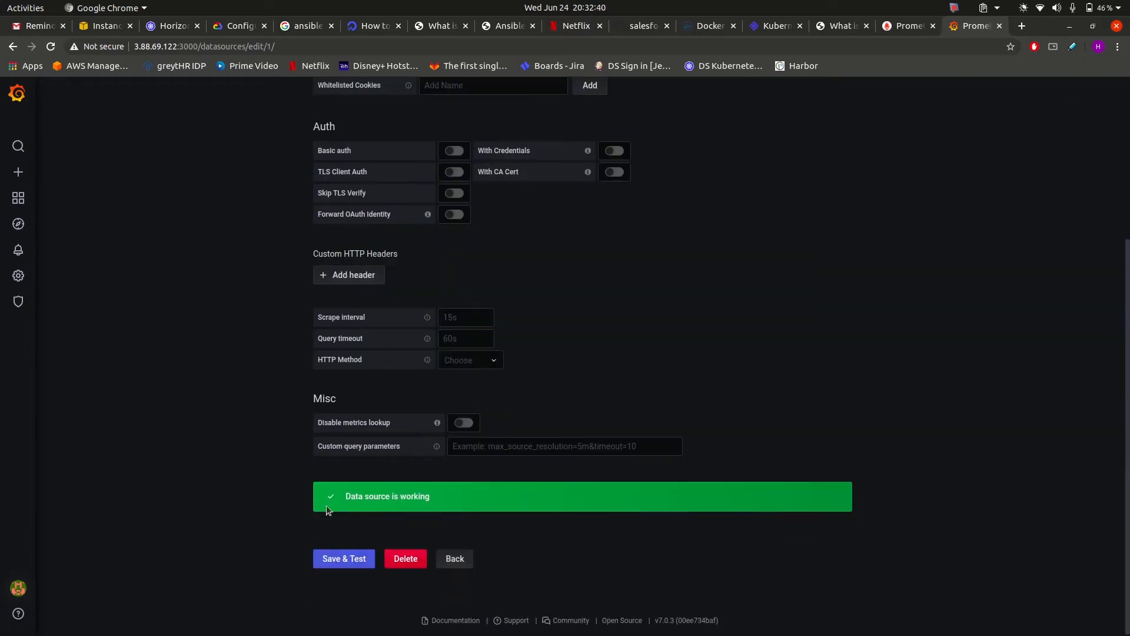
scroll(134, 356, up, 5)
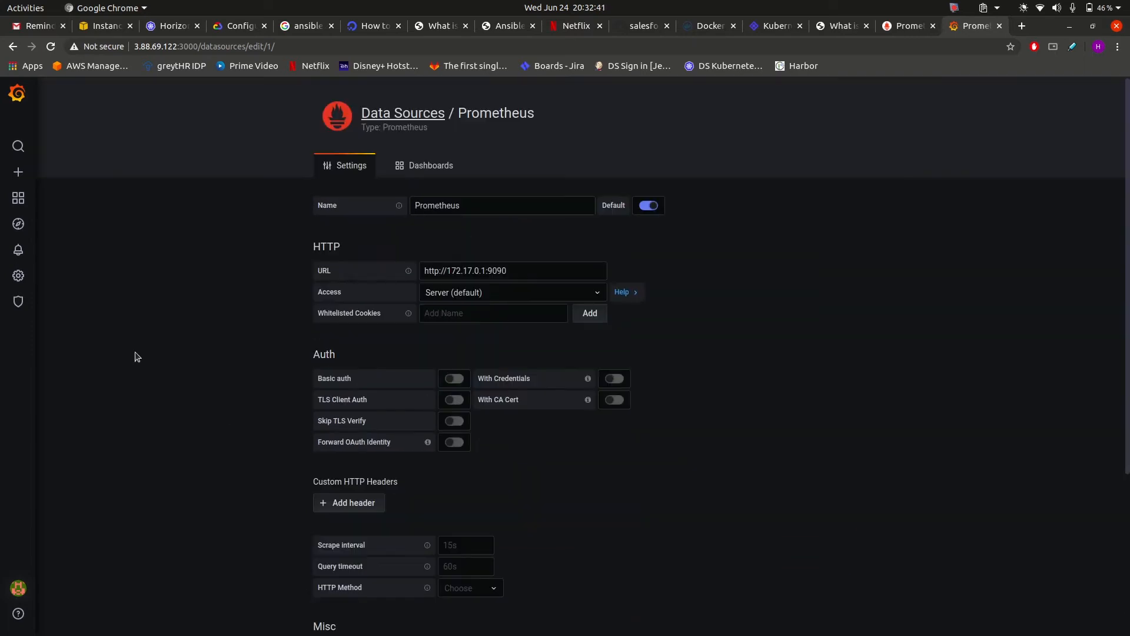
Create a new dashboard and add an empty panel to it.
click(20, 105)
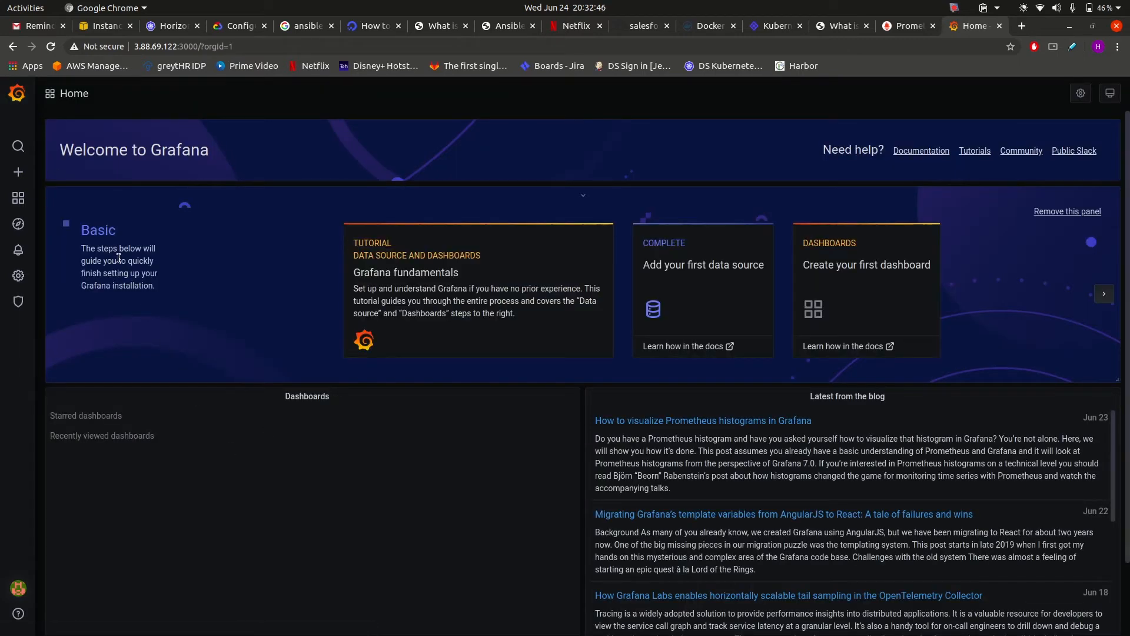
mouse_move(23, 172)
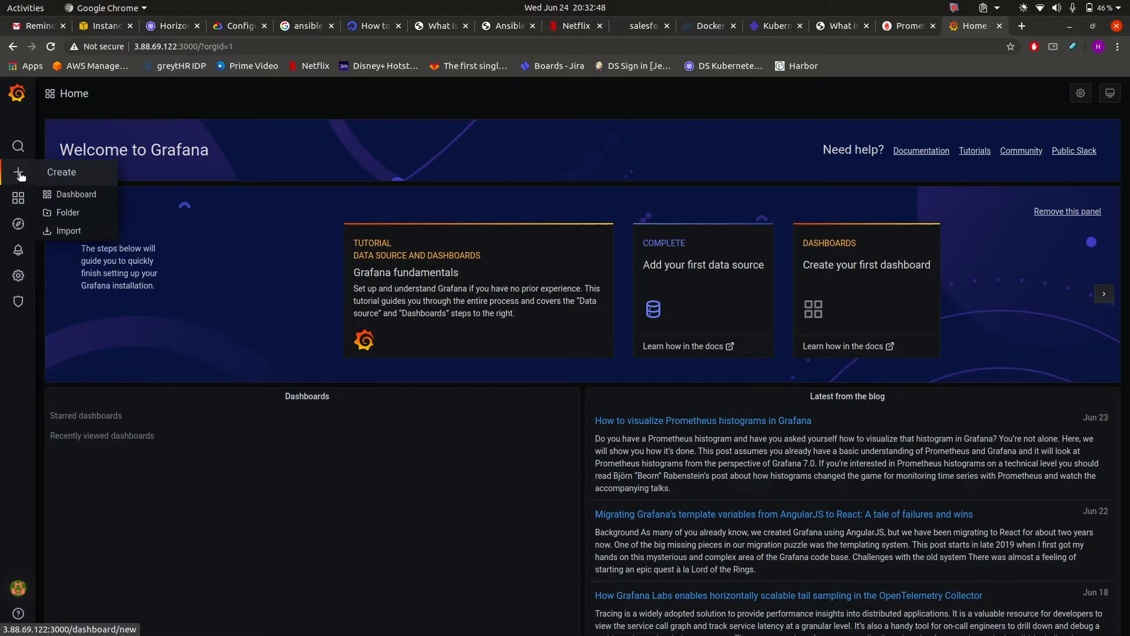
click(66, 195)
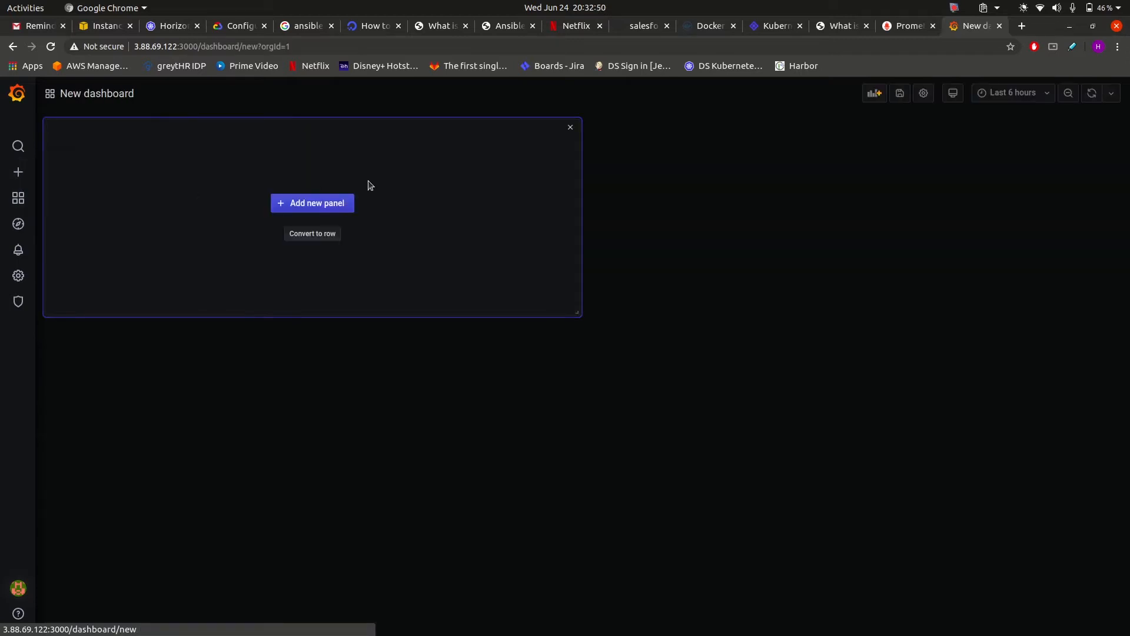
click(313, 203)
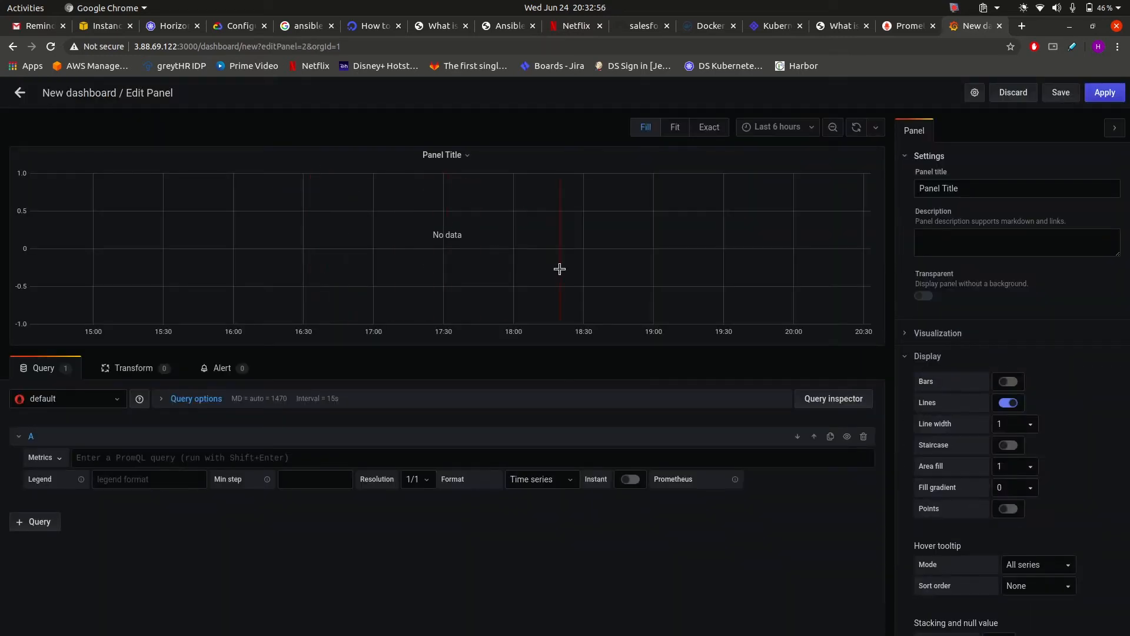
Switch the panel query's data source to Prometheus.
click(120, 401)
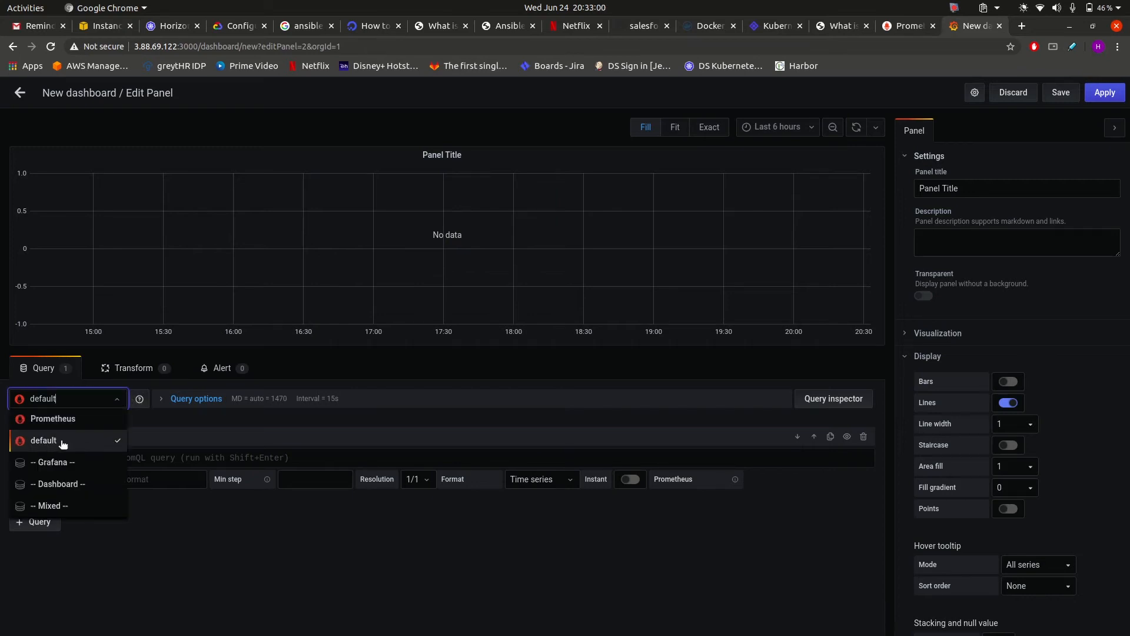
click(99, 420)
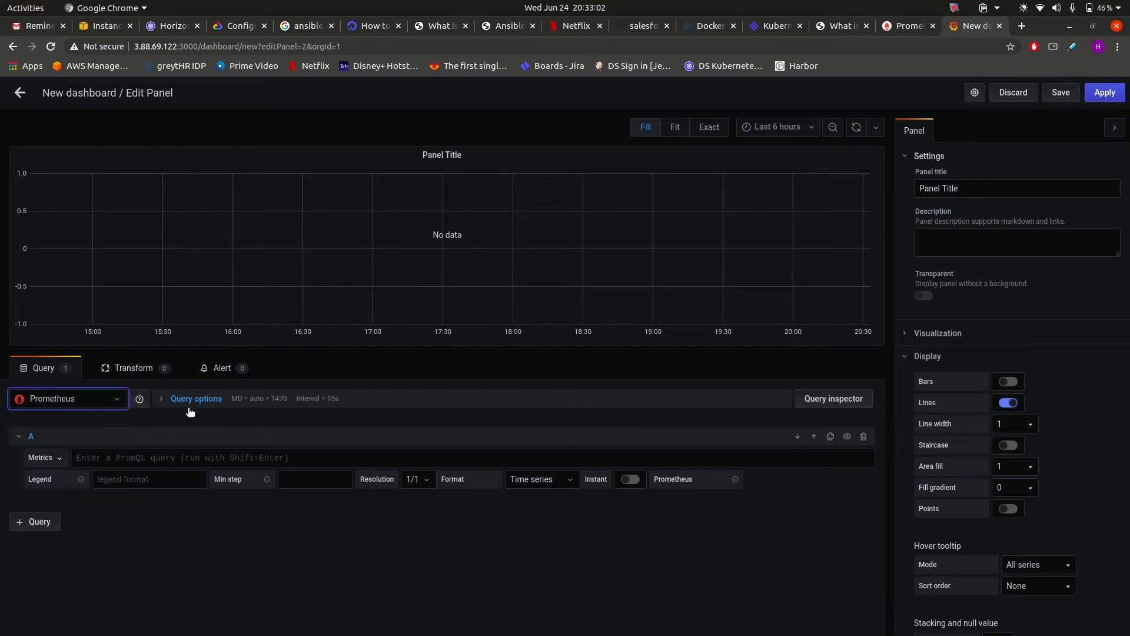
click(131, 453)
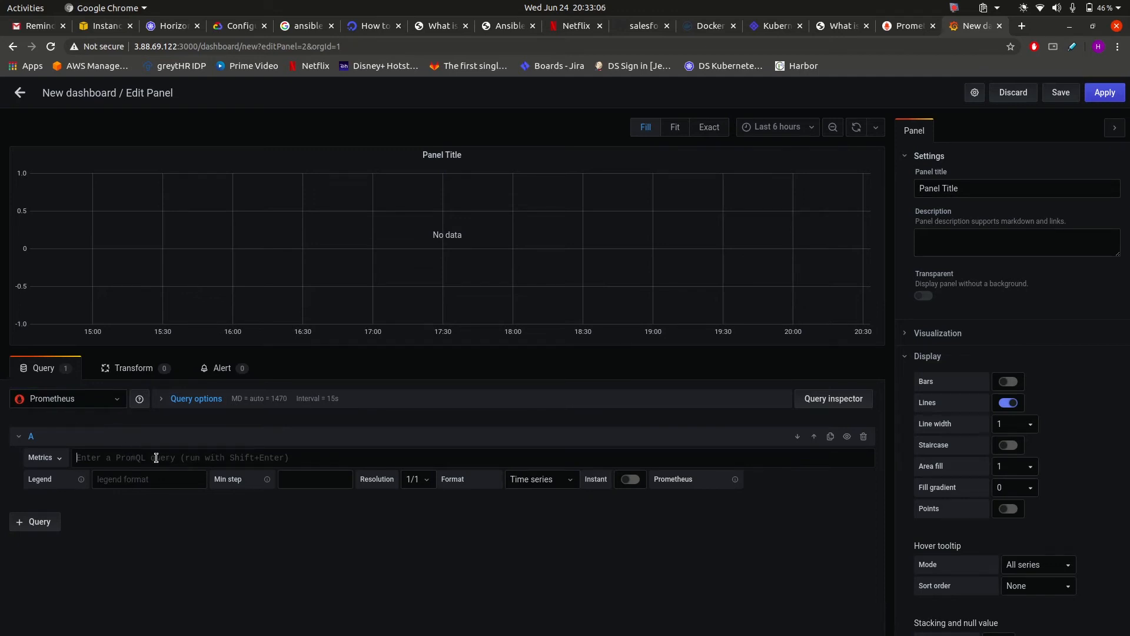
click(899, 28)
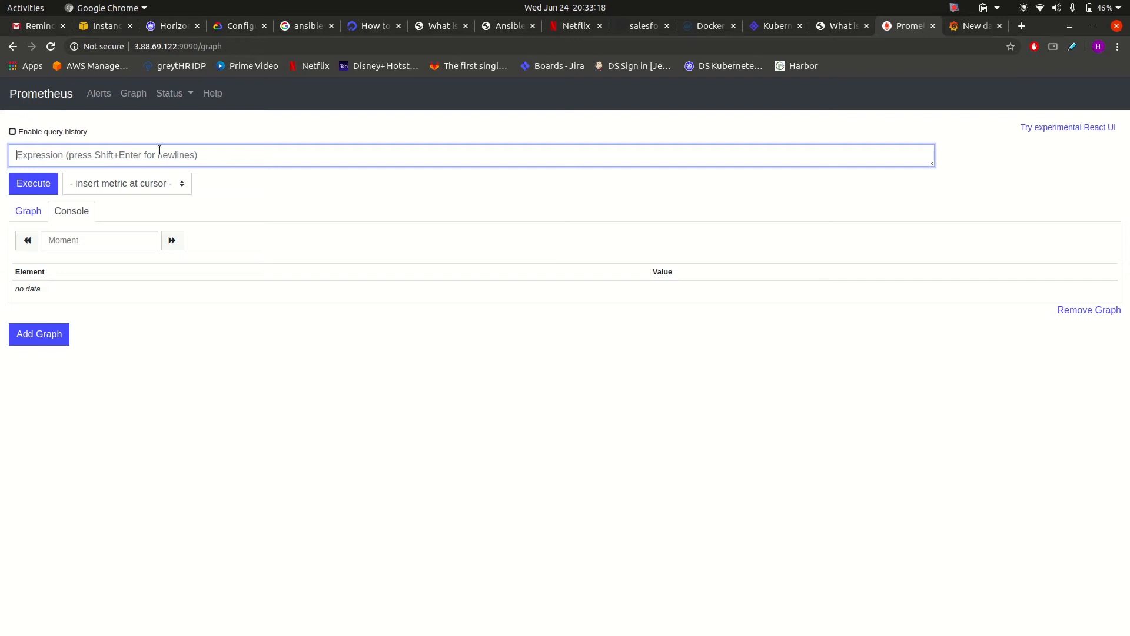
Run the up query in the Prometheus expression browser.
text(up)
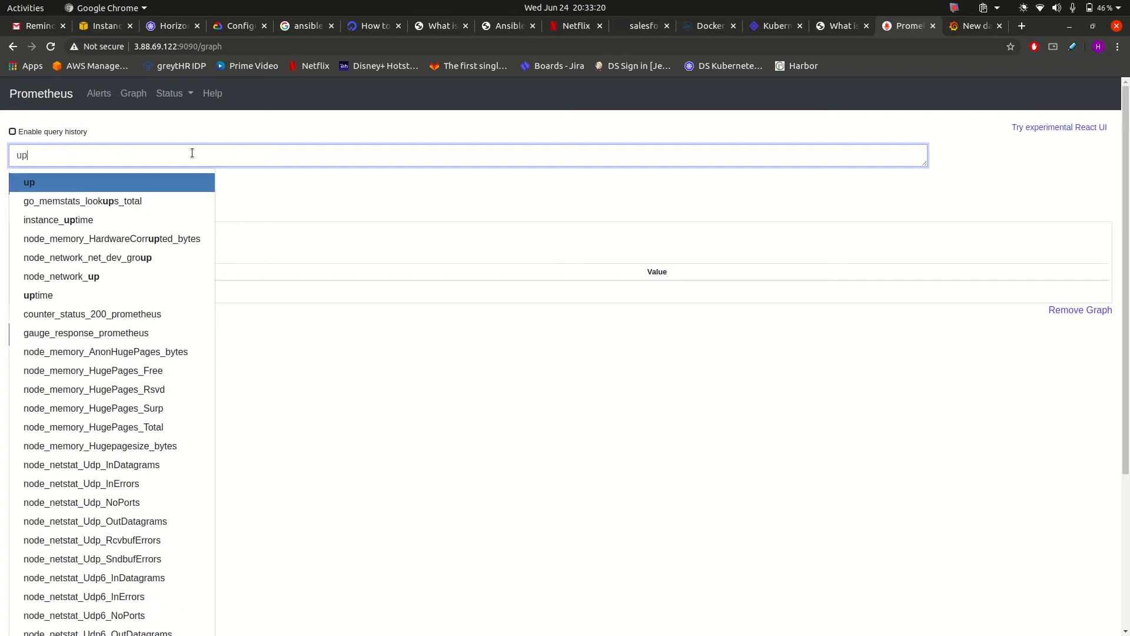
click(65, 189)
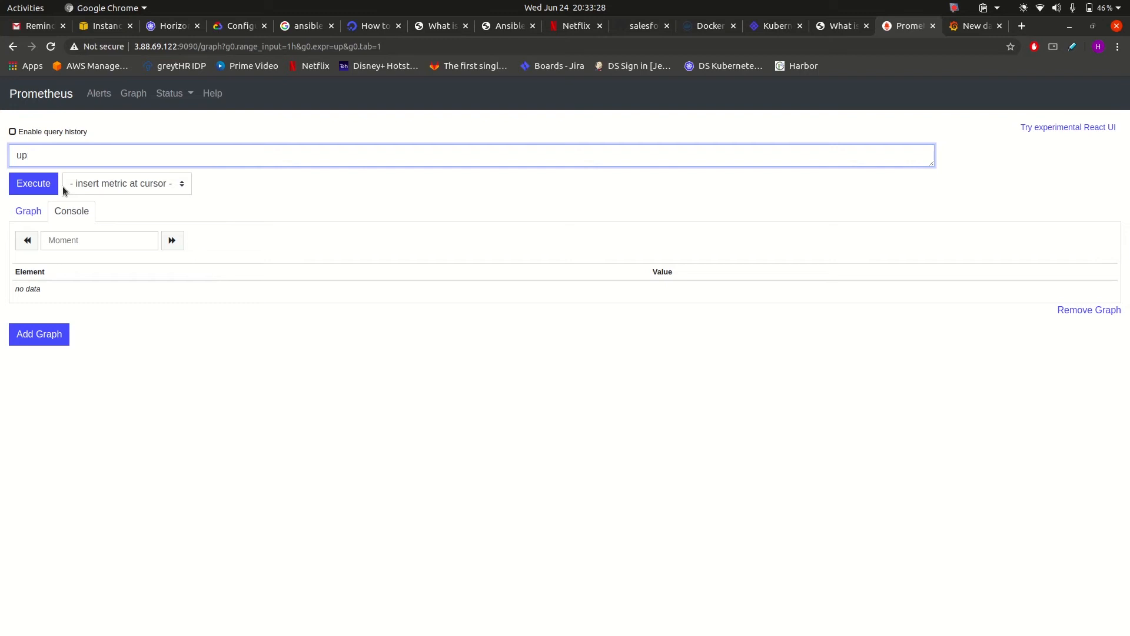
click(18, 183)
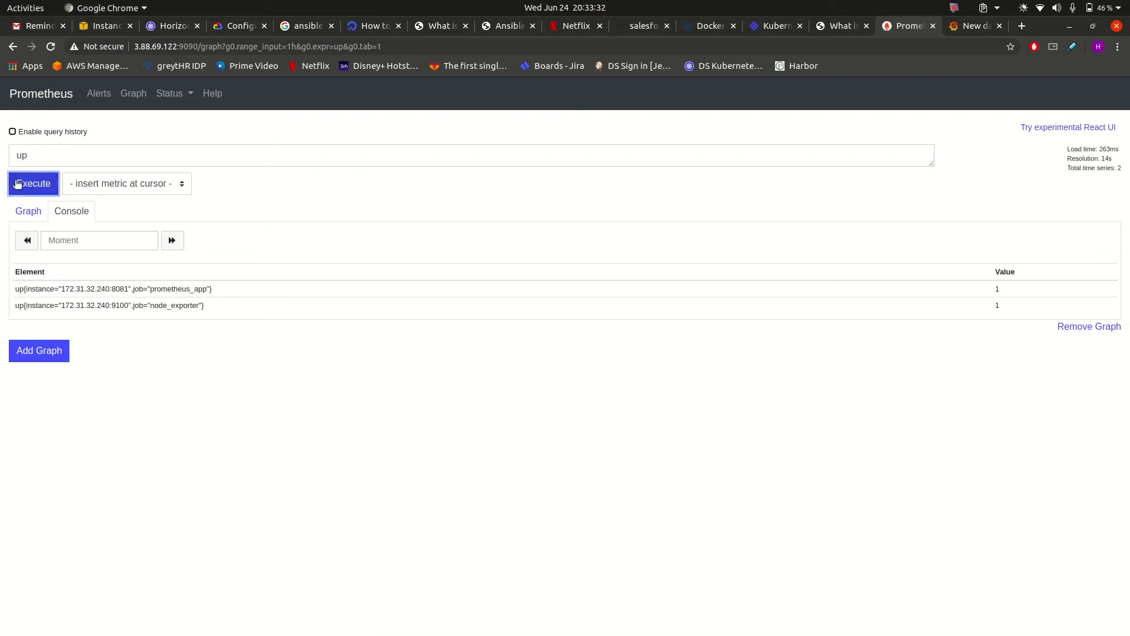
Confirm prometheus_app and node_exporter both show 1, and select the full prometheus_app series expression.
double_click(185, 304)
double_click(190, 289)
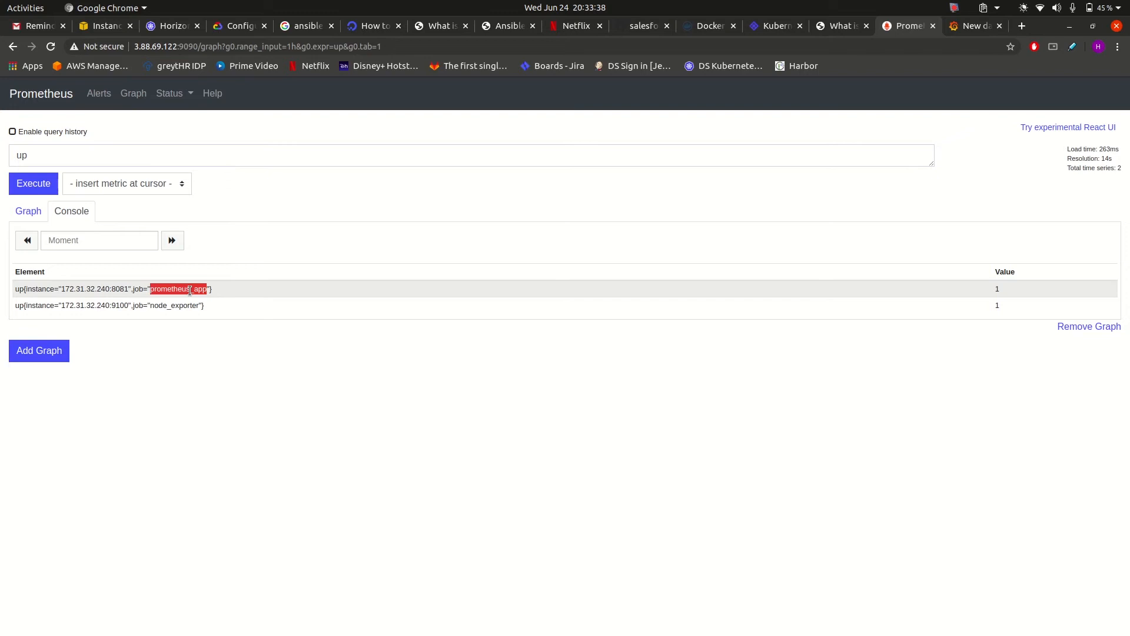
click(1001, 287)
double_click(997, 305)
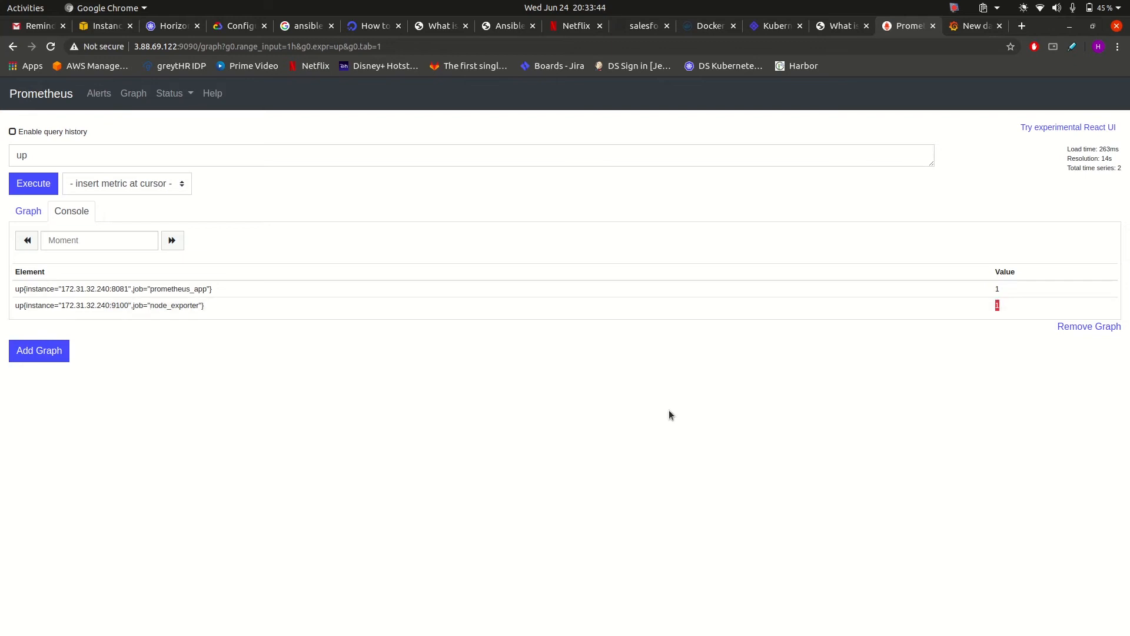
triple_click(127, 288)
key(ctrl+c)
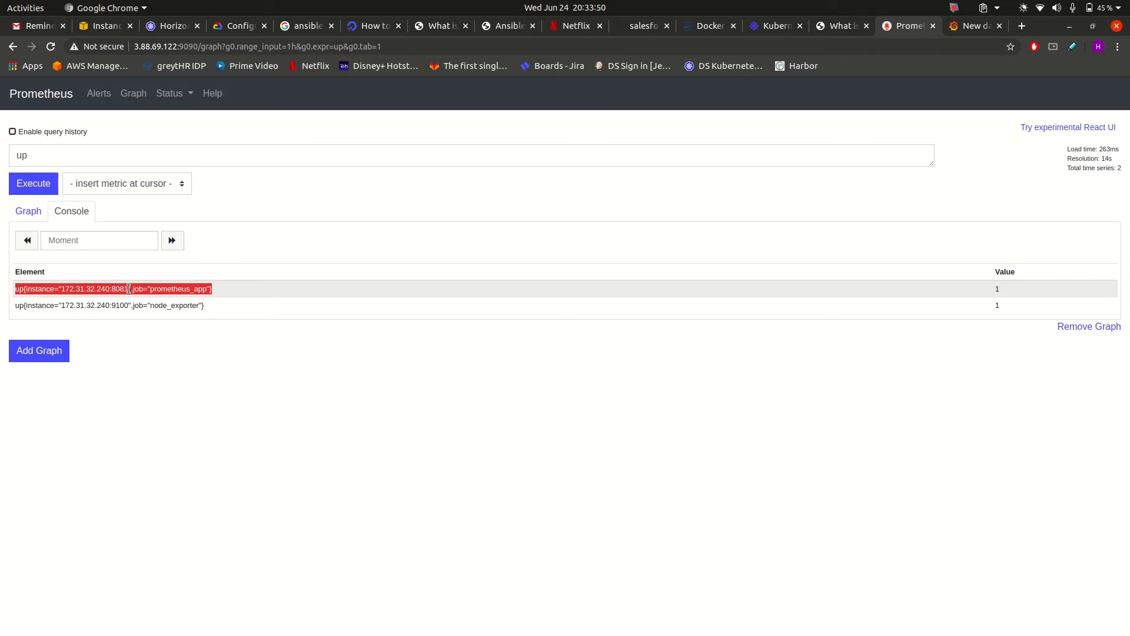
Paste the prometheus_app up series as the panel query and set the range to Last 5 minutes.
click(975, 25)
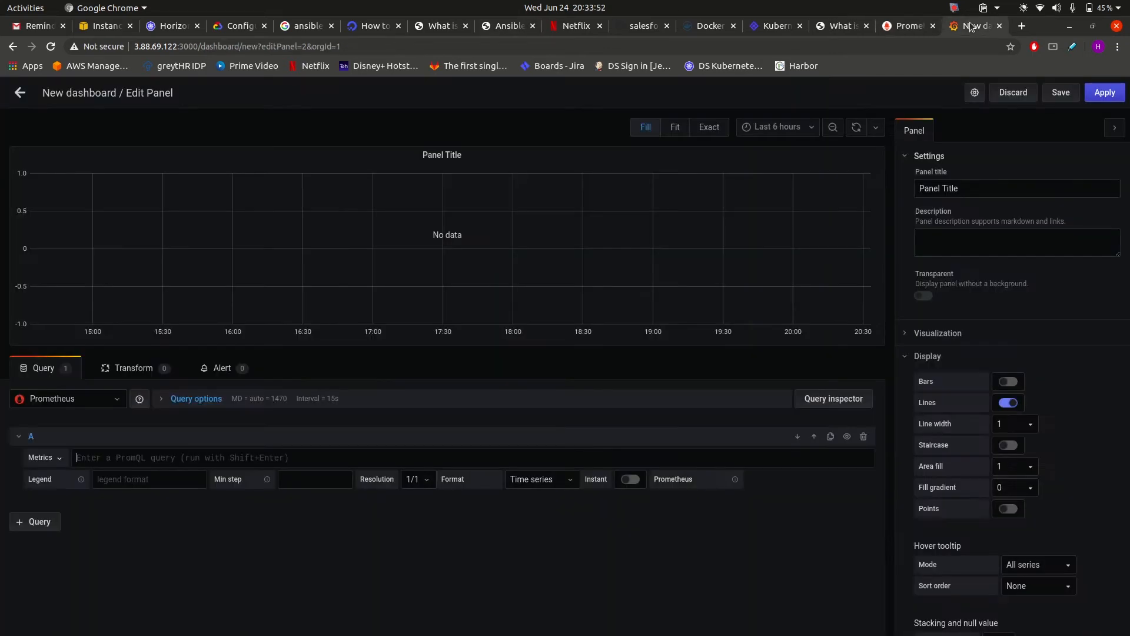
key(ctrl+v)
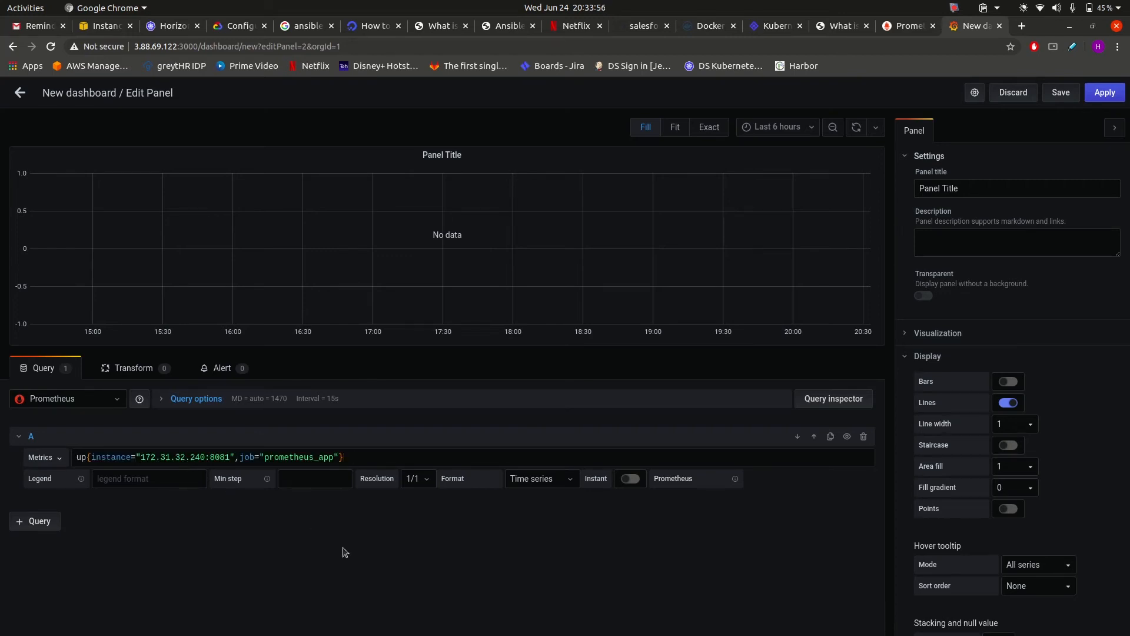
key(shift+Return)
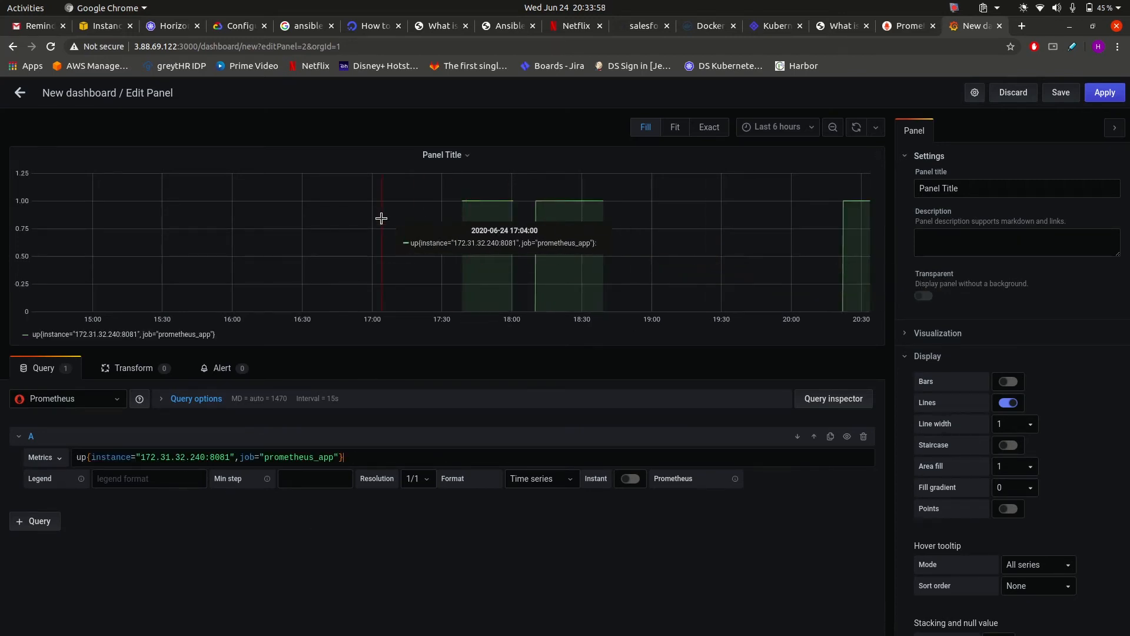
click(778, 128)
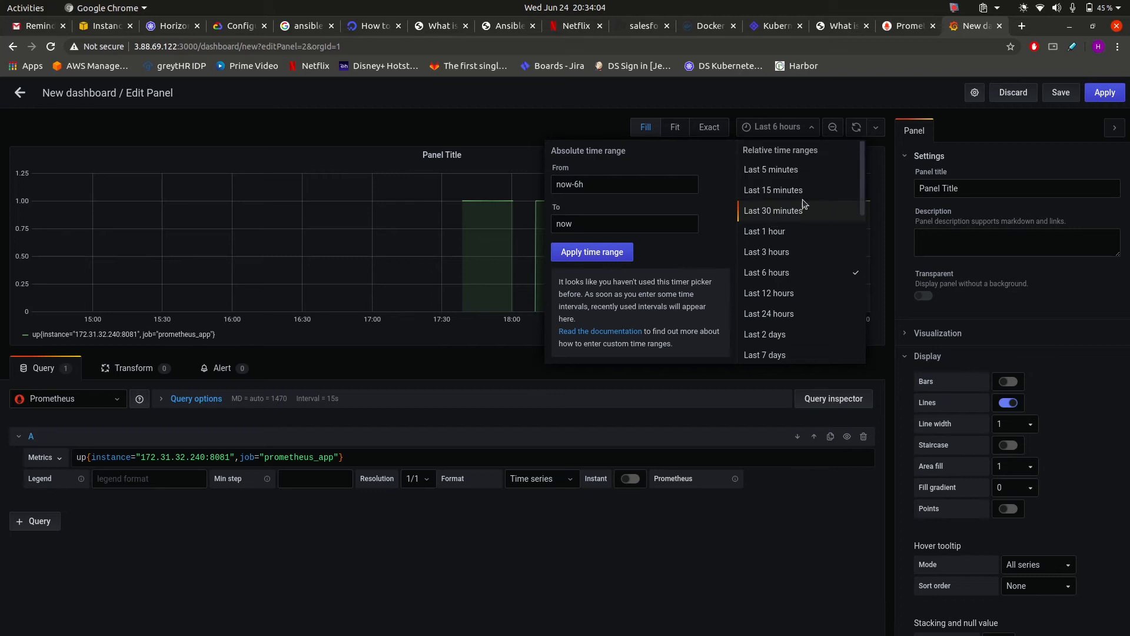
click(822, 170)
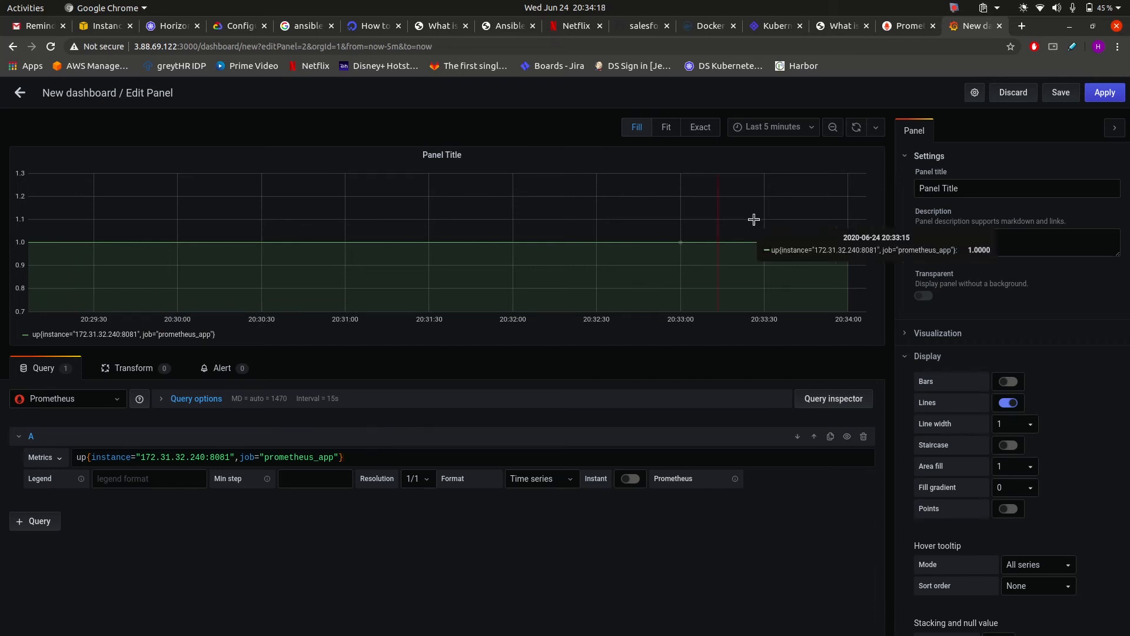
Replace the default name 'New dashboard Copy' with 'APPLICATION HEALTH' and save.
click(1066, 92)
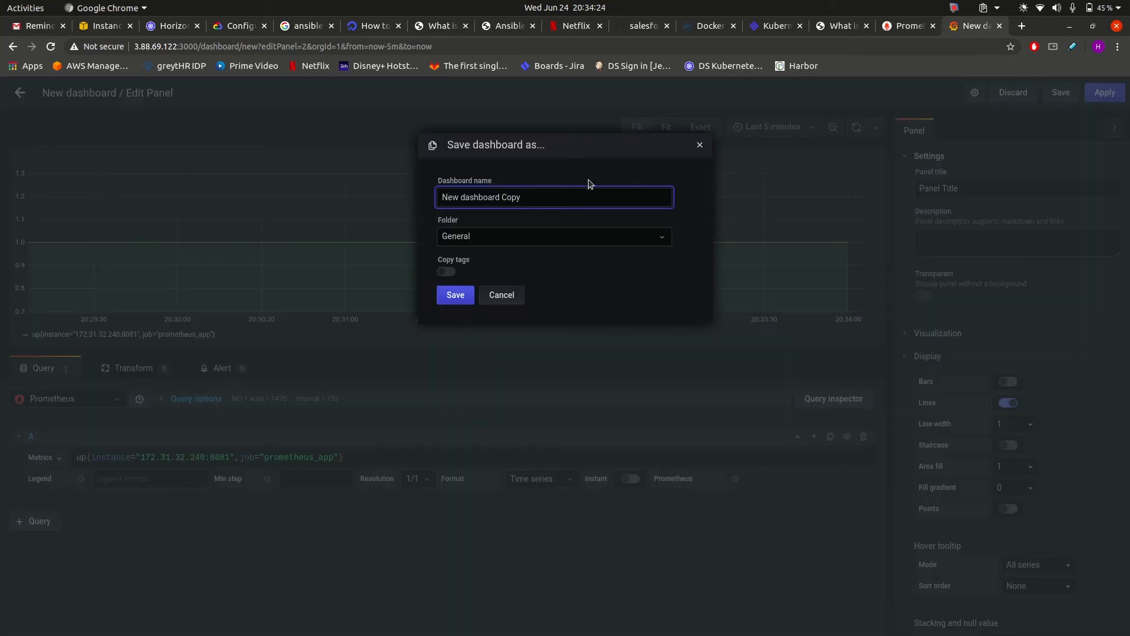
key(shift+Left)
key(ctrl+shift+Left)
key(ctrl+shift+Left)
key(shift+Left)
key(shift+Left)
key(shift+Left)
key(shift+Left)
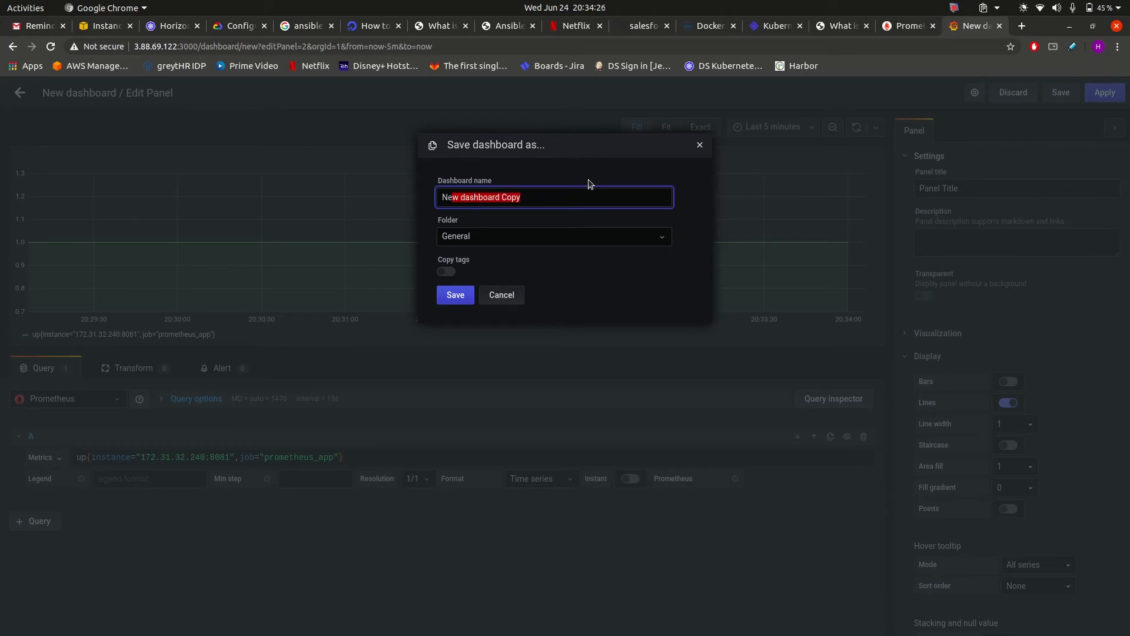
text(APPLICATION HEALTH)
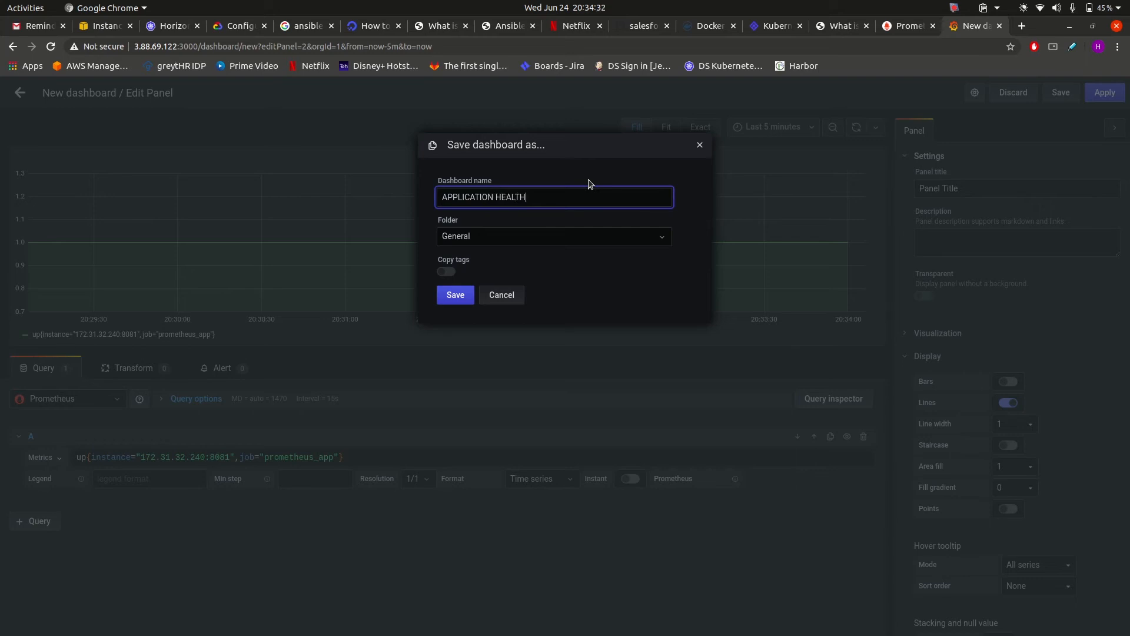
click(459, 299)
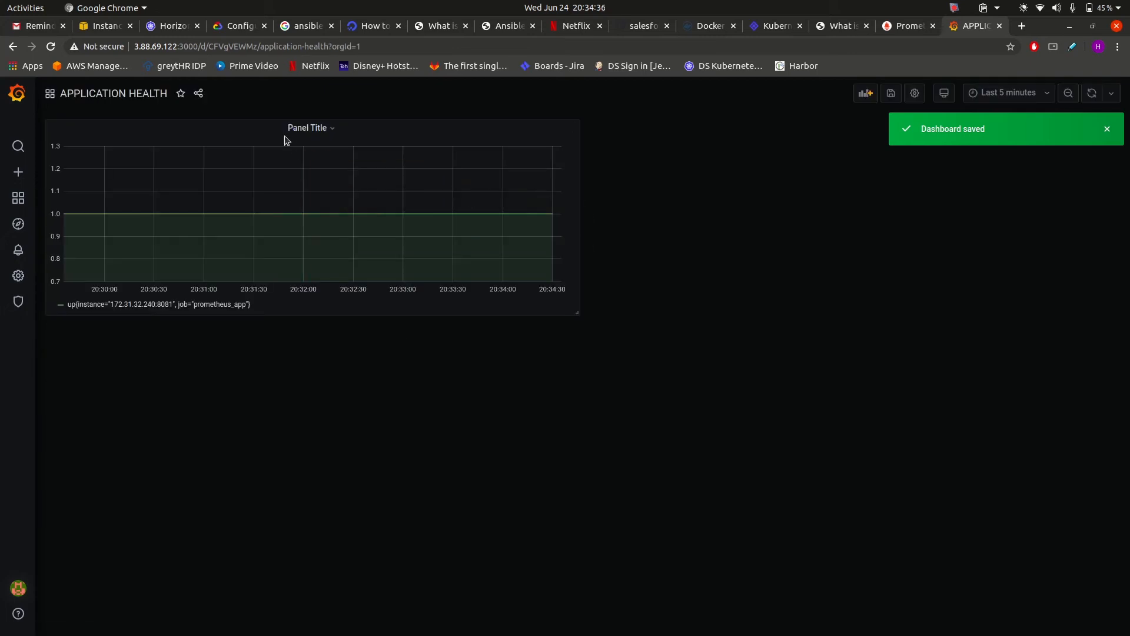
Replace the graph panel's title with 'Salesforcedrillers-prometheus-app', save the dashboard, and return to it.
click(318, 128)
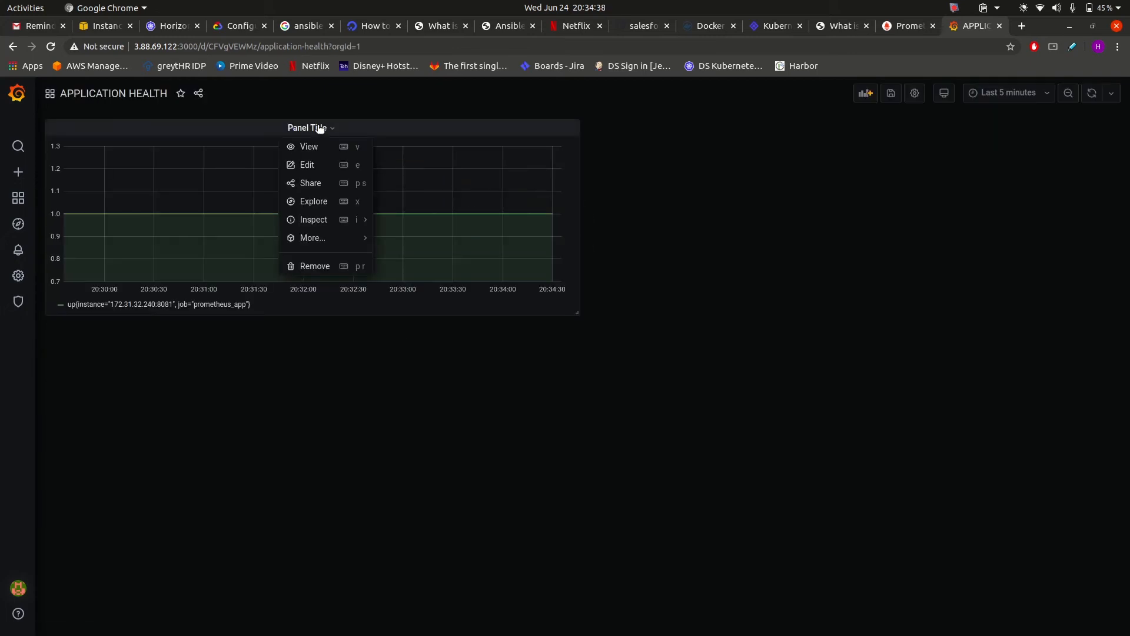
key(e)
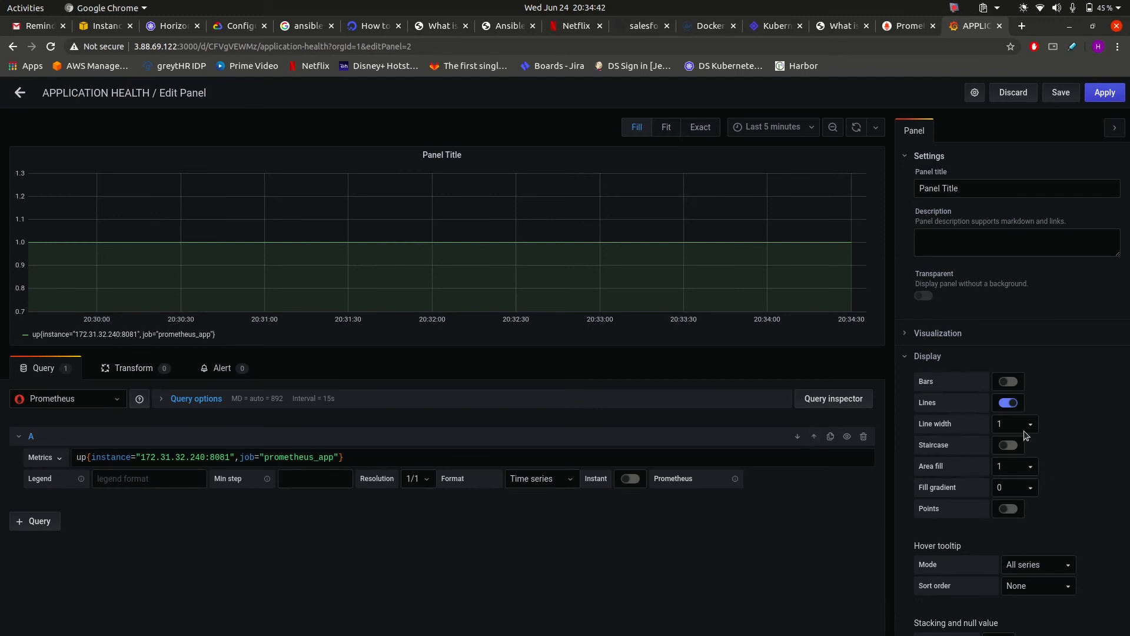
double_click(970, 187)
key(BackSpace)
key(BackSpace)
key(BackSpace)
key(BackSpace)
key(BackSpace)
key(BackSpace)
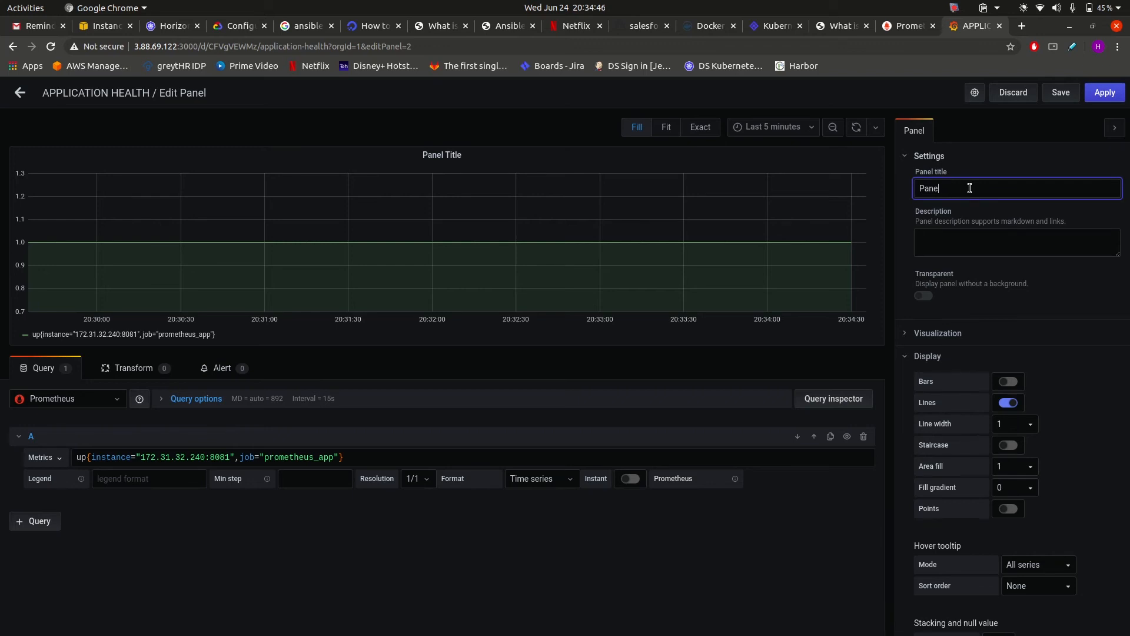
text(Salesforcedrillers-prometheus-app)
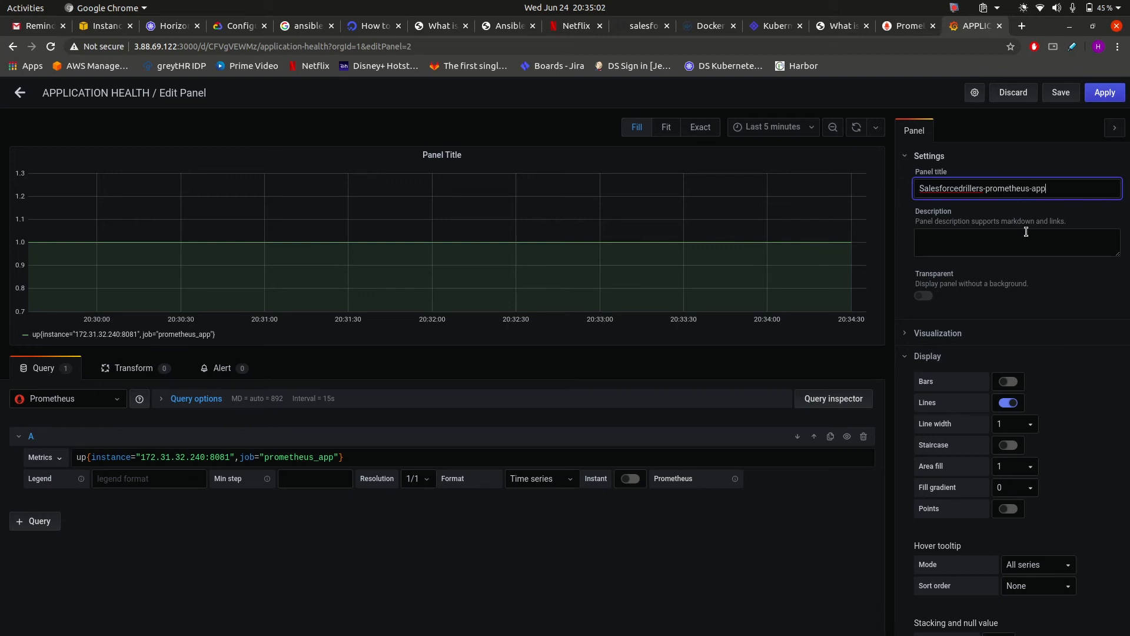
click(1061, 93)
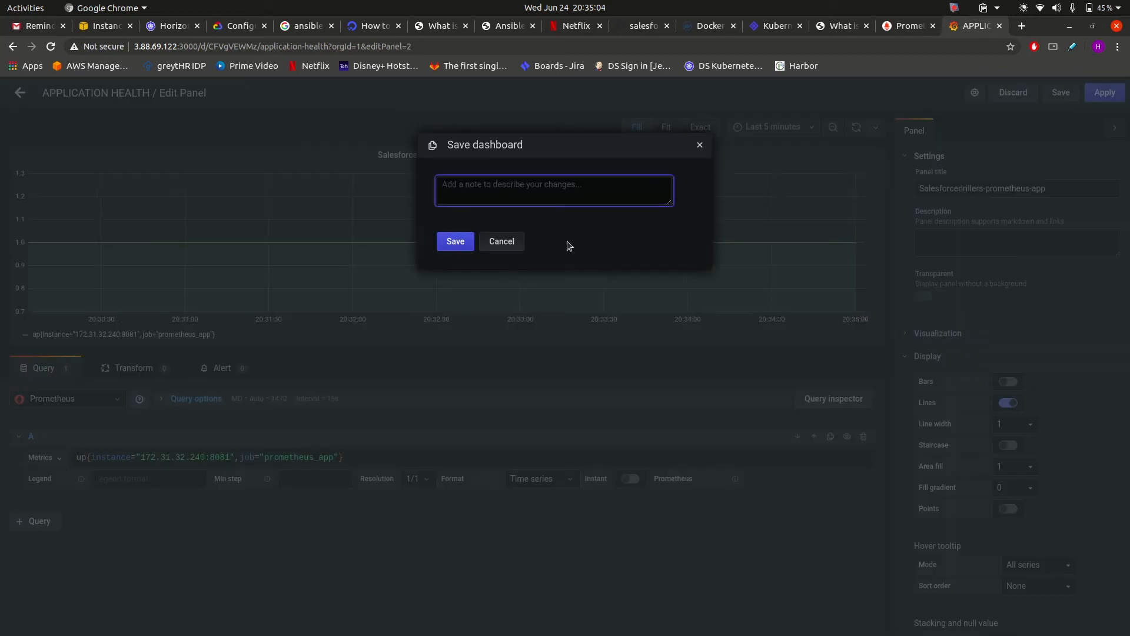
click(455, 242)
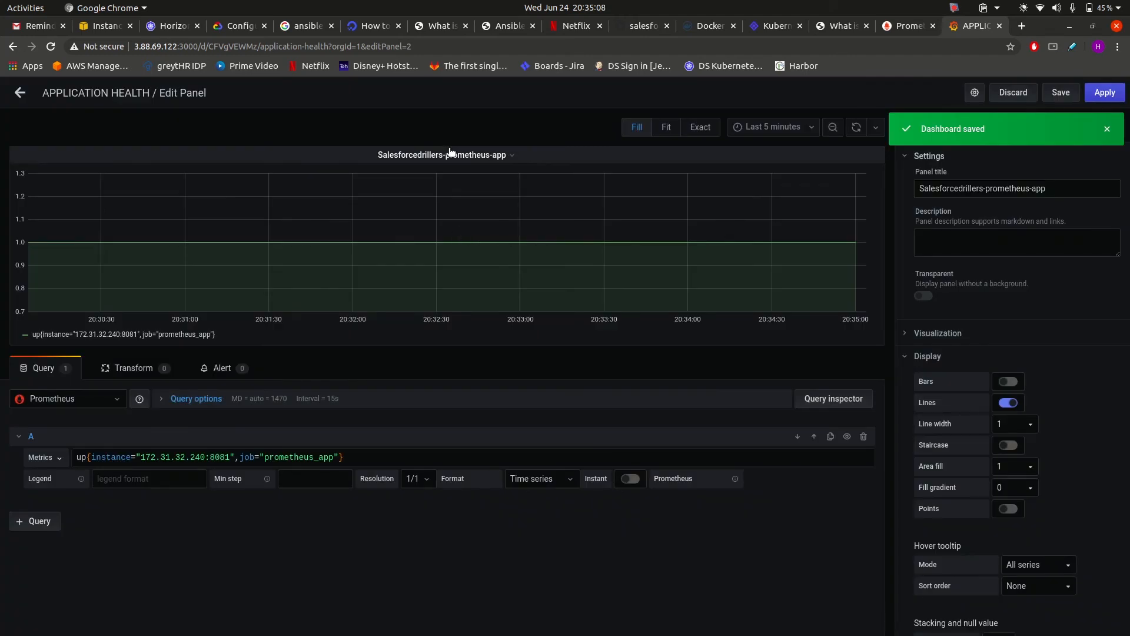
click(22, 96)
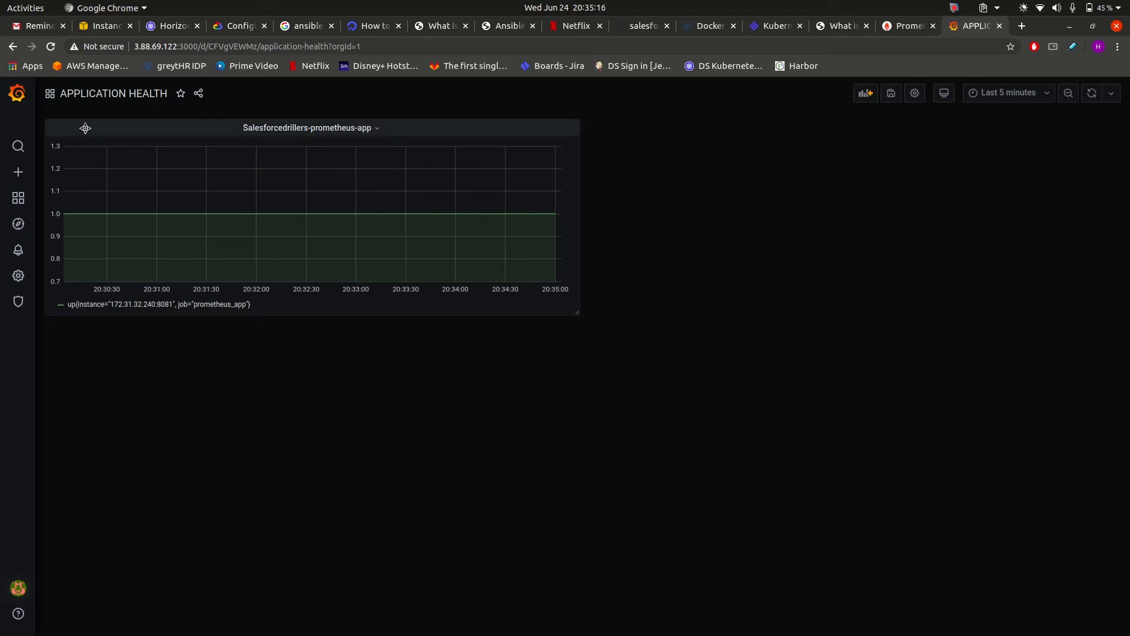
Go to the Grafana Home page, then open Import from the Create (+) menu.
click(17, 95)
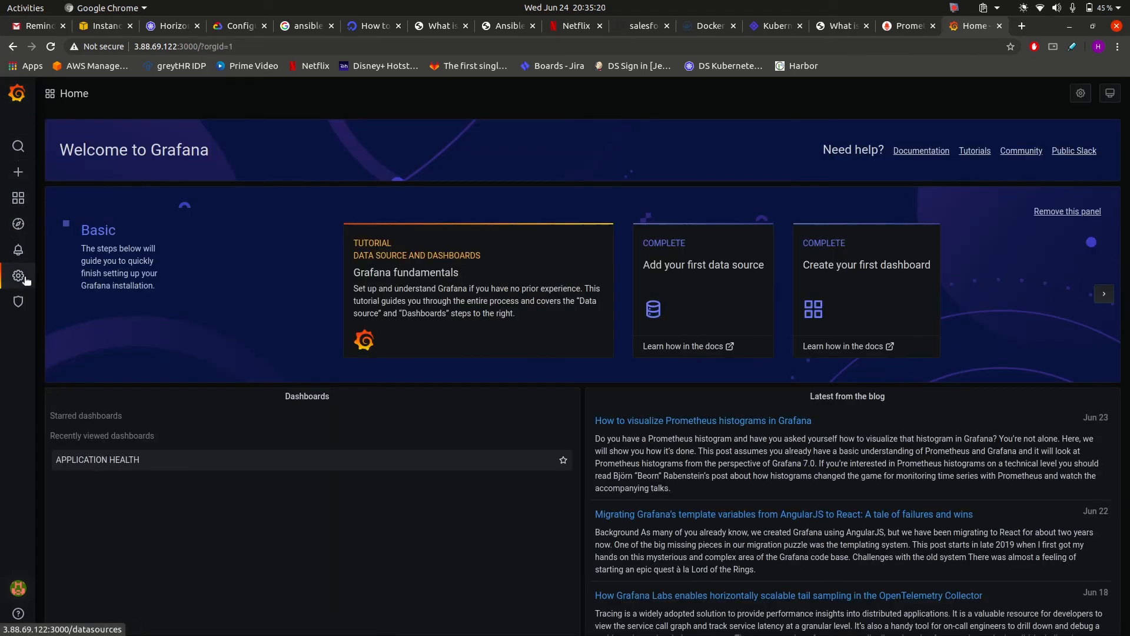
click(26, 178)
mouse_move(27, 178)
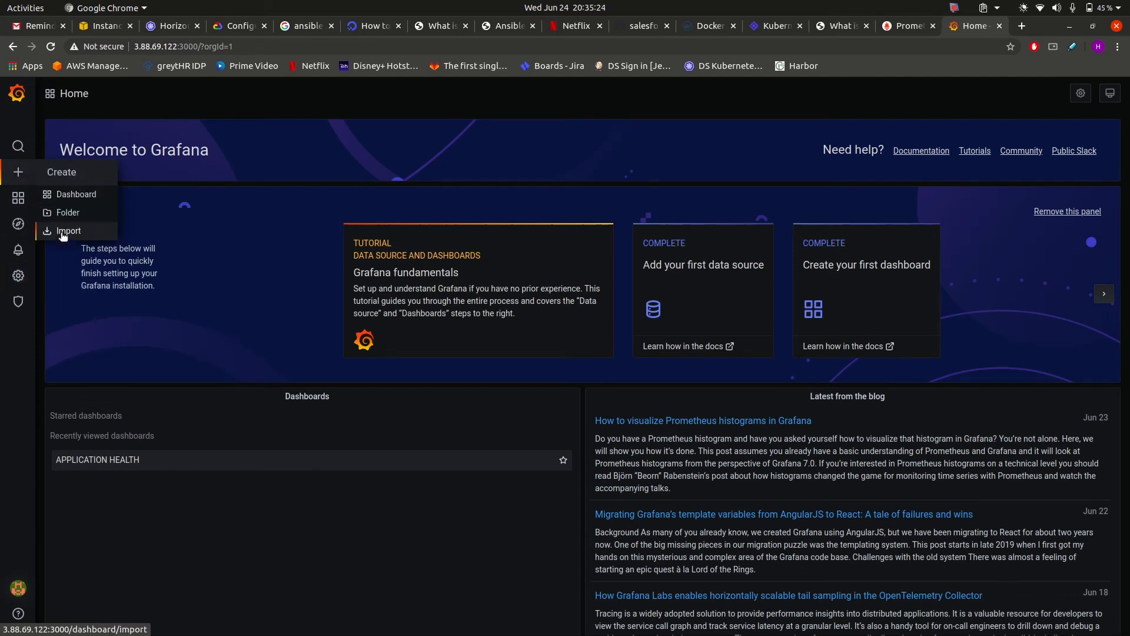
click(63, 232)
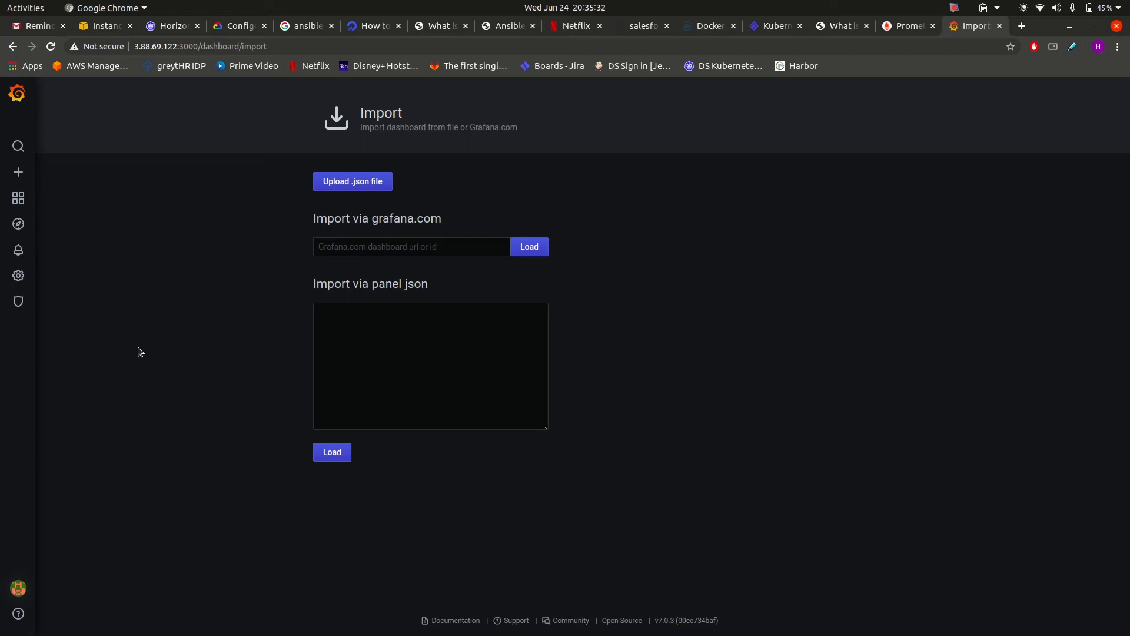
Check the Prometheus up results: prometheus_app and node_exporter targets both return 1.
click(892, 27)
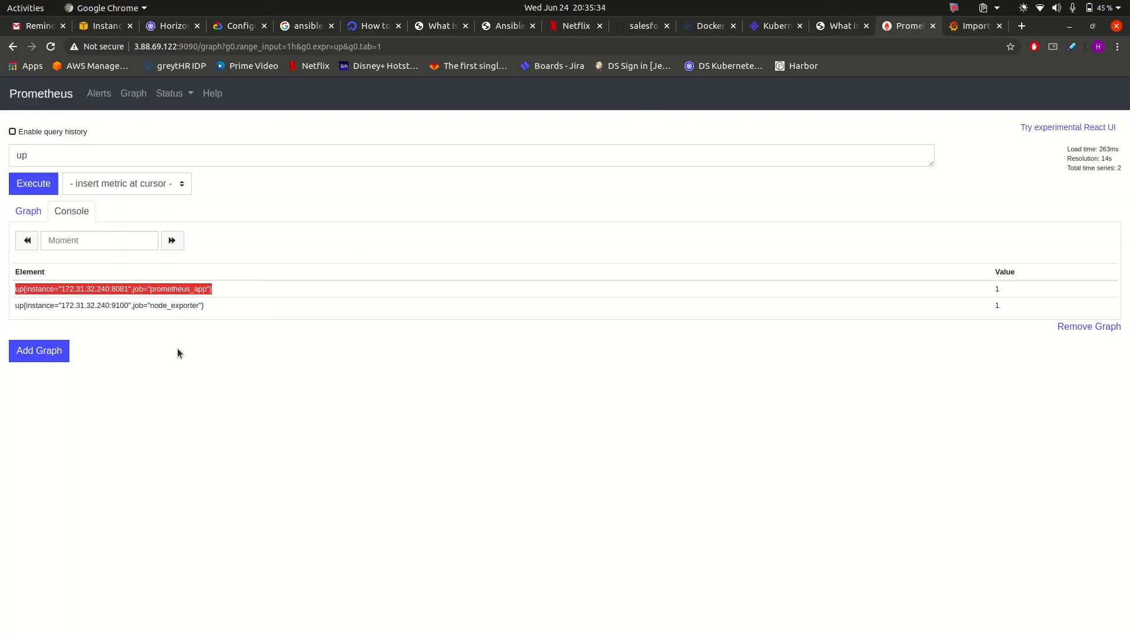
triple_click(121, 305)
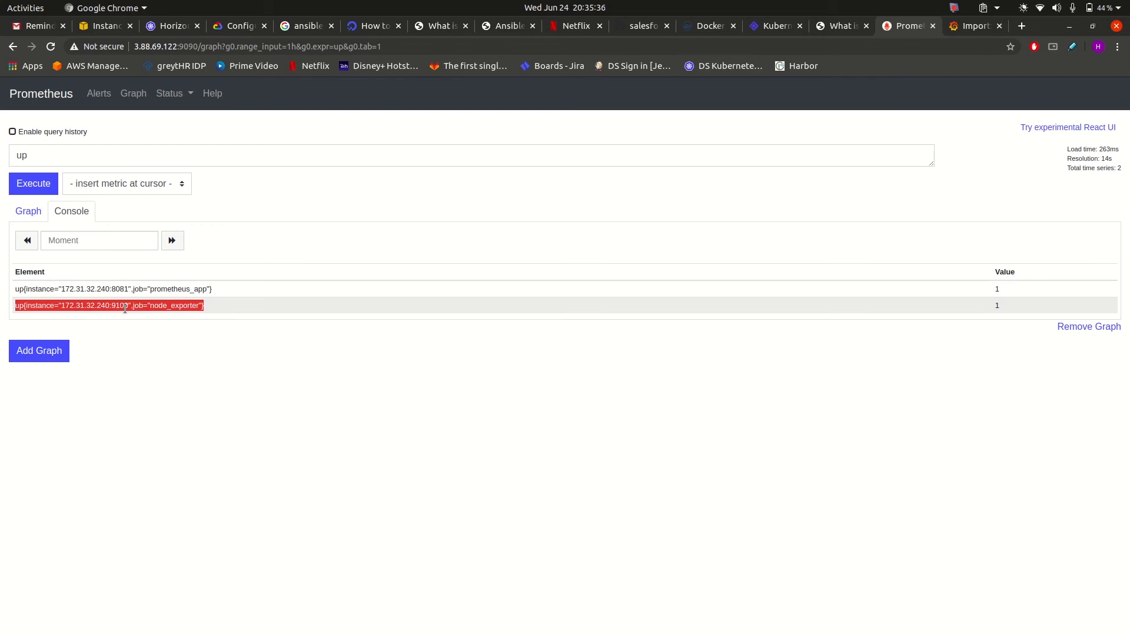
click(226, 404)
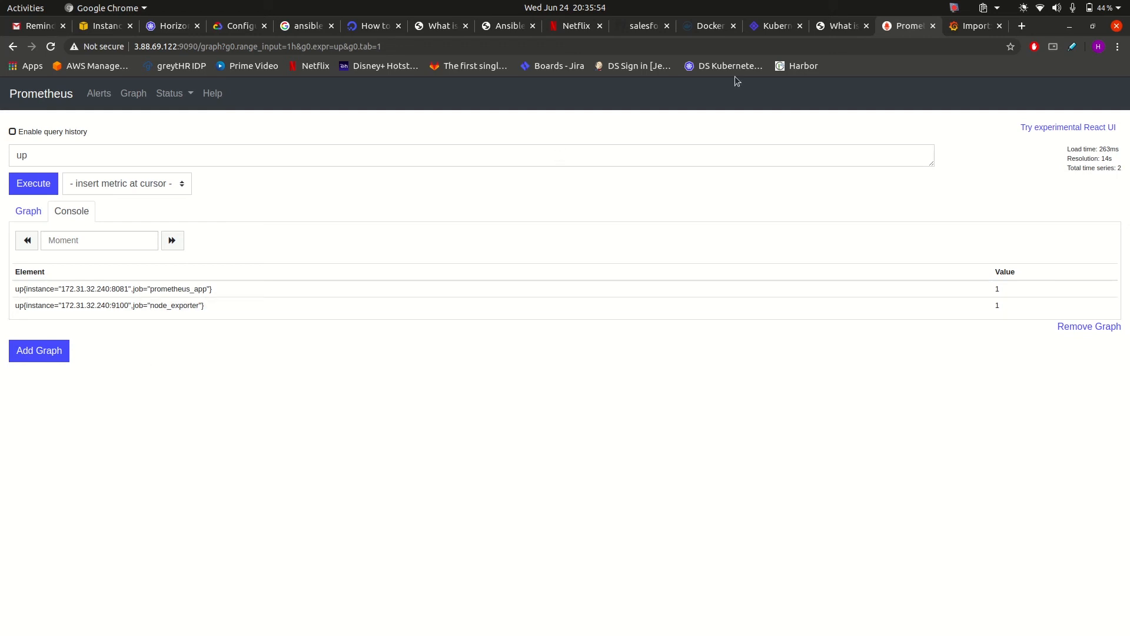
Enter grafana.com dashboard ID 1860 on the Import page and load it.
click(982, 29)
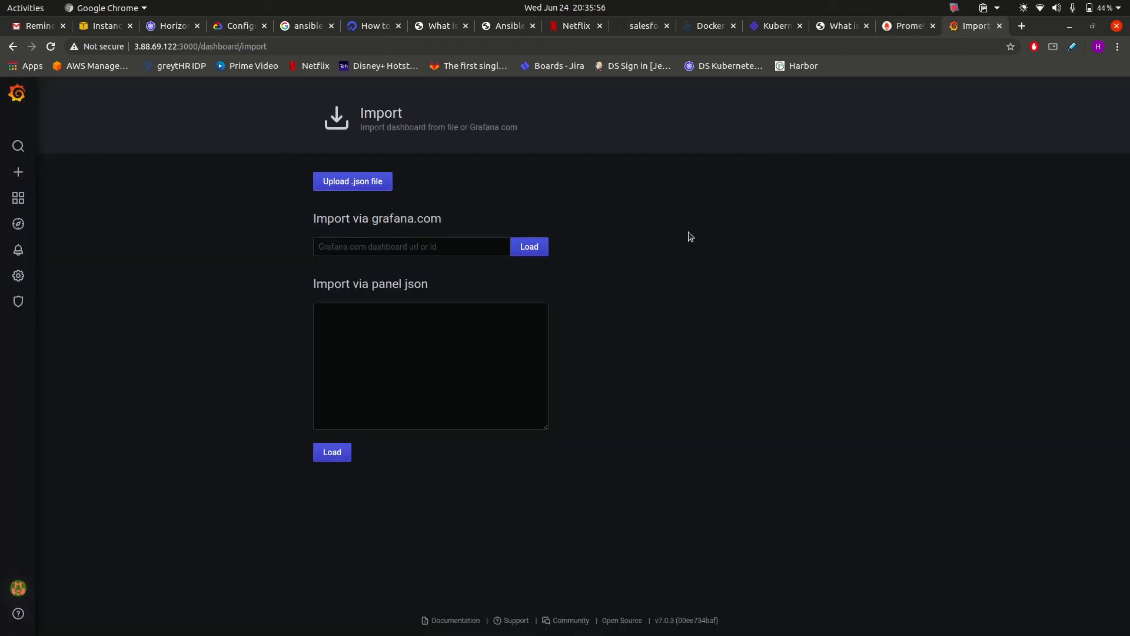
click(398, 247)
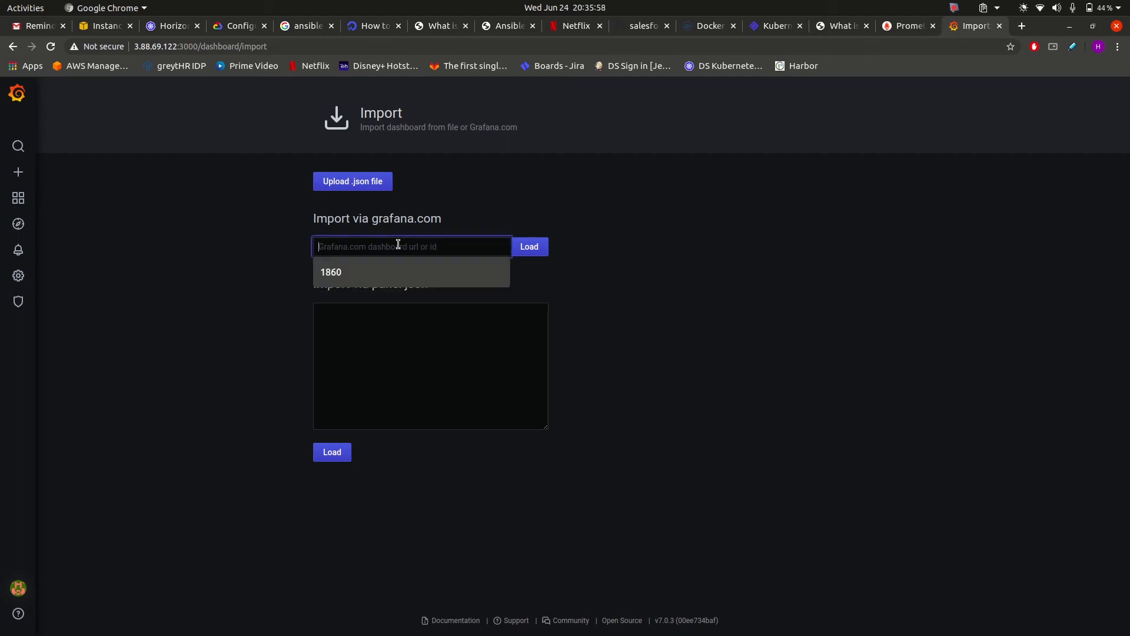
click(329, 272)
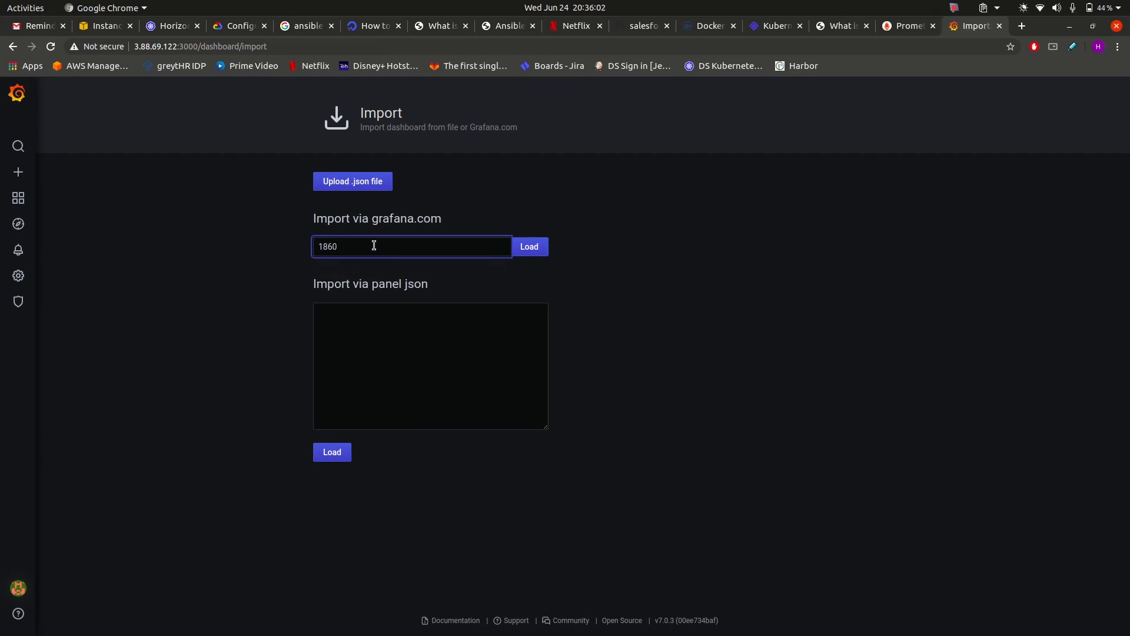
click(534, 248)
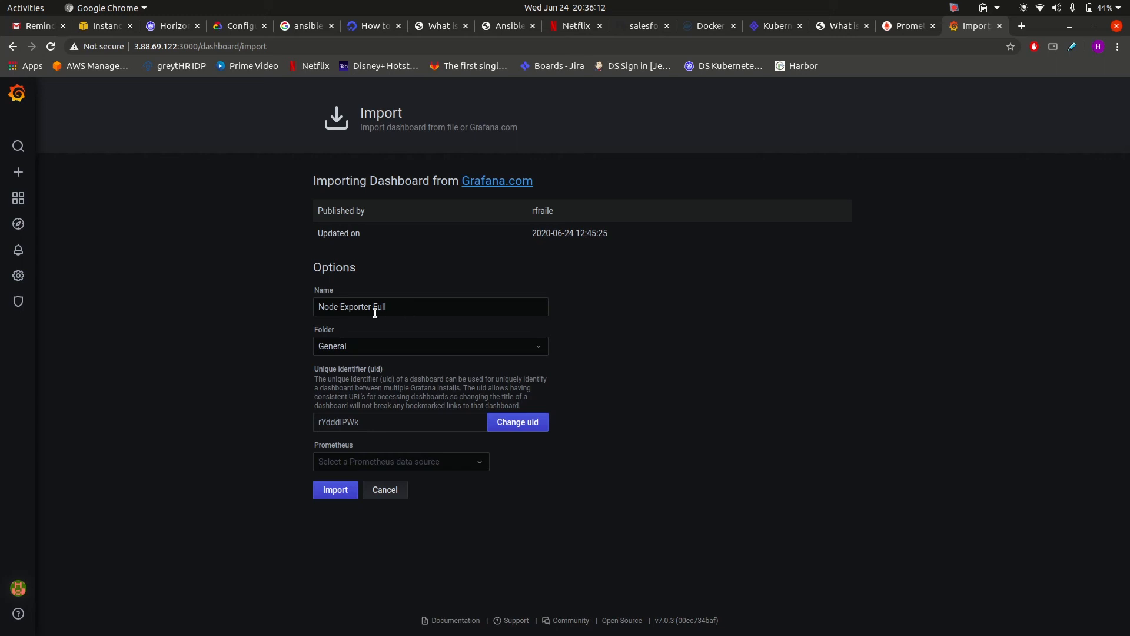
Select Prometheus as the data source and import Node Exporter Full.
click(474, 468)
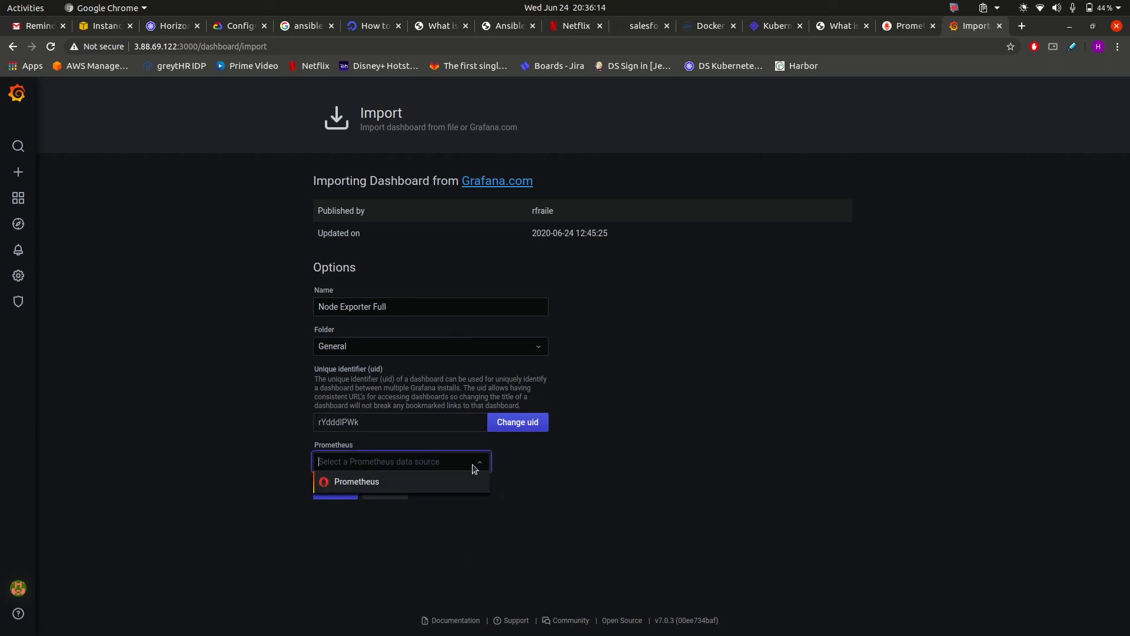
click(363, 483)
click(334, 497)
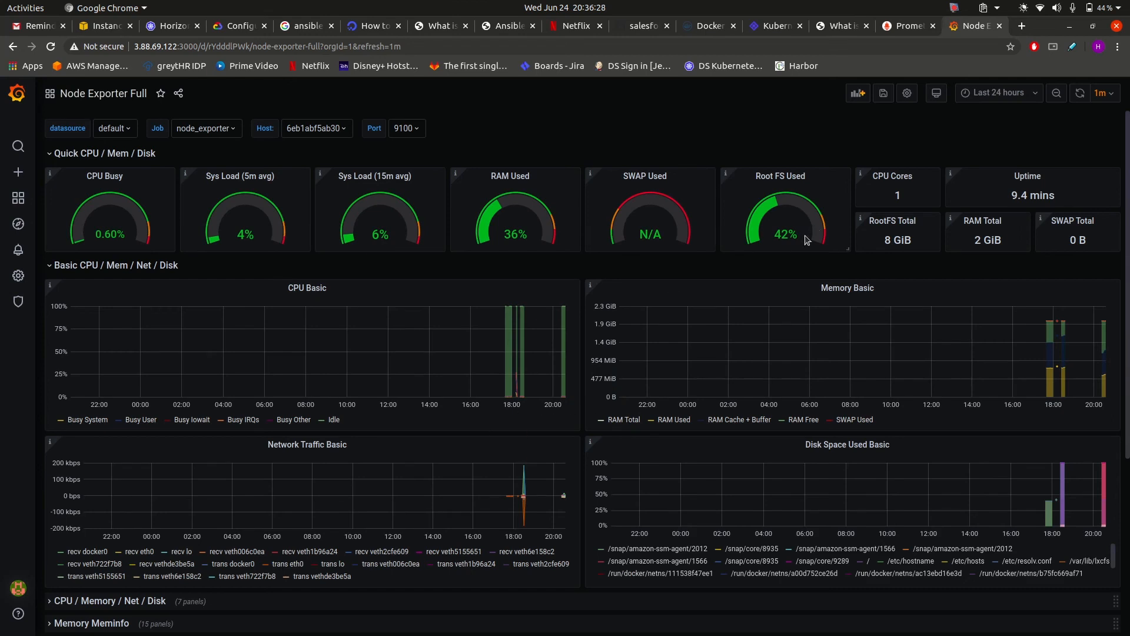
Change the dashboard time range from Last 24 hours to Last 5 minutes.
scroll(583, 358, down, 5)
scroll(583, 357, up, 5)
click(985, 94)
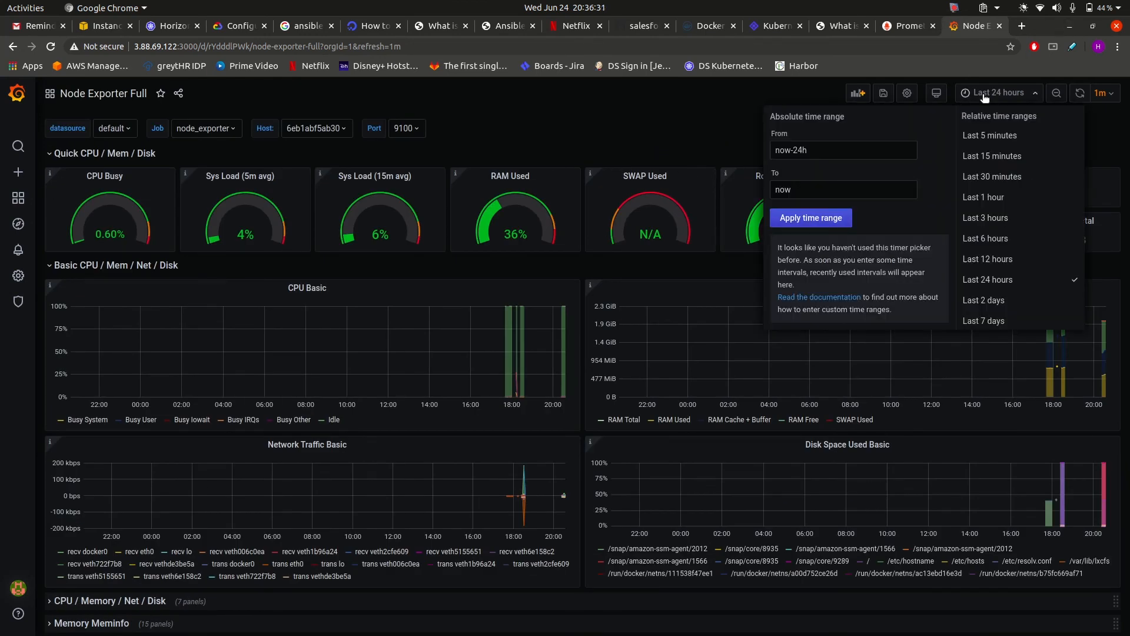
click(991, 130)
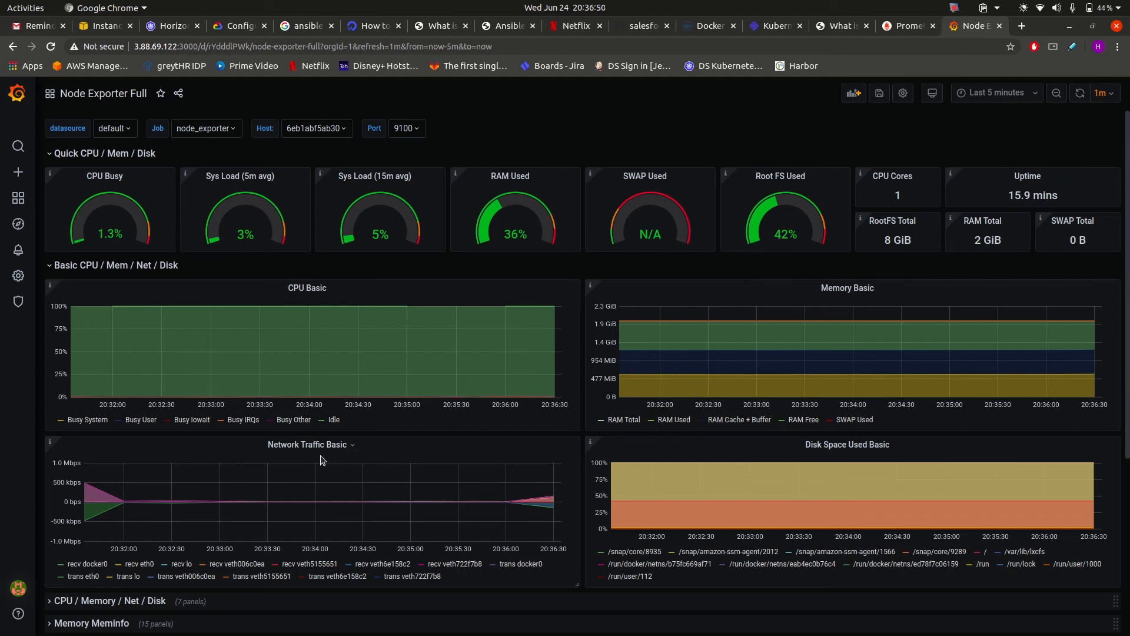
Expand the Storage Filesystem row to show filesystem space available and file node graphs.
scroll(322, 460, down, 4)
scroll(322, 460, up, 4)
scroll(322, 460, down, 5)
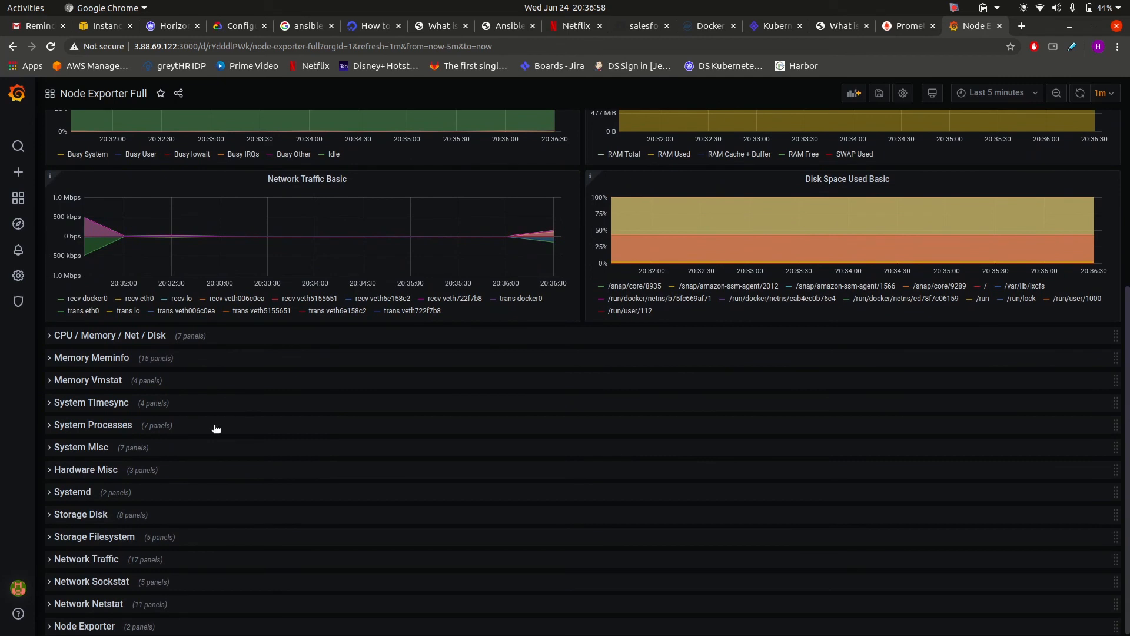
click(51, 541)
scroll(277, 469, down, 4)
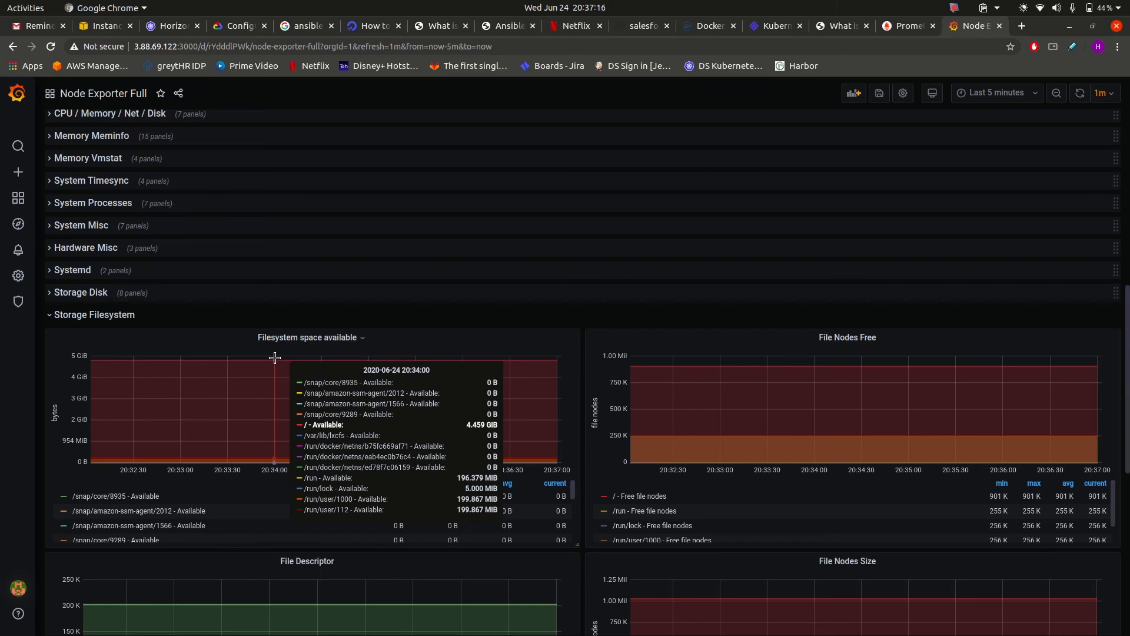
Run df -h in Terminal, confirm /dev/xvda1 has 4.5G free, then return to Grafana.
key(alt+Tab)
text(df -h)
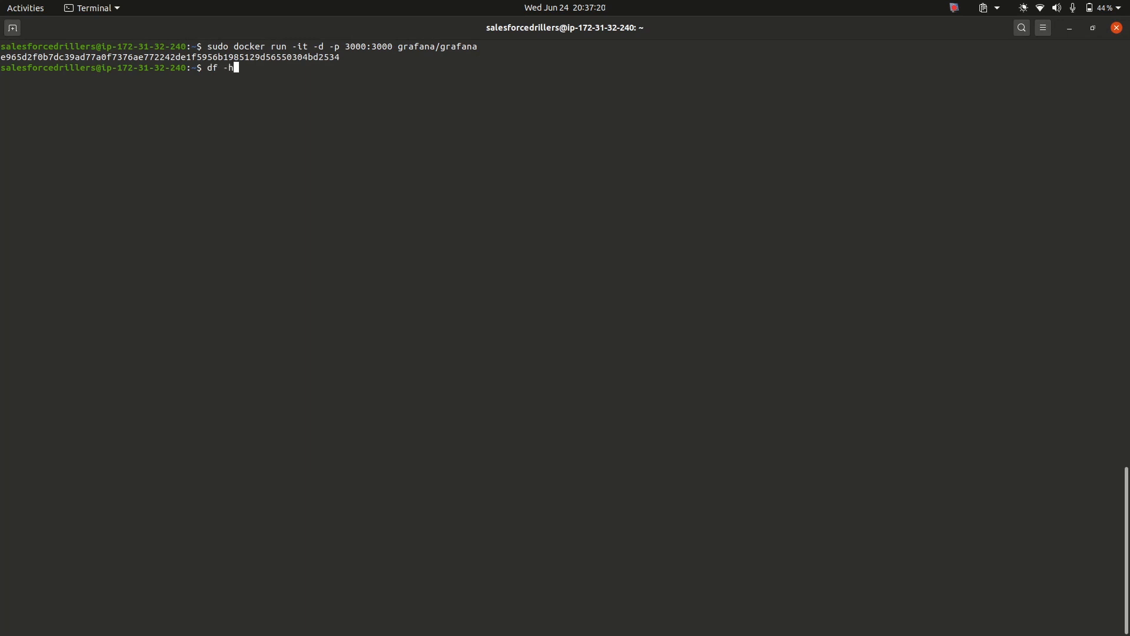
key(Return)
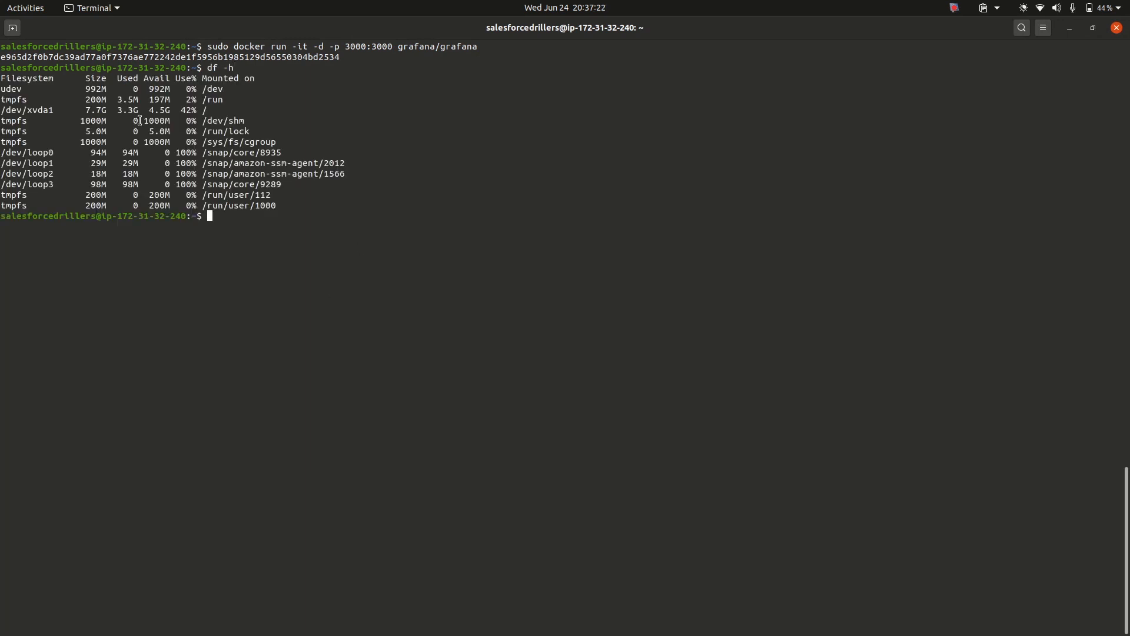
drag(149, 110, 174, 110)
click(174, 110)
key(alt+Tab)
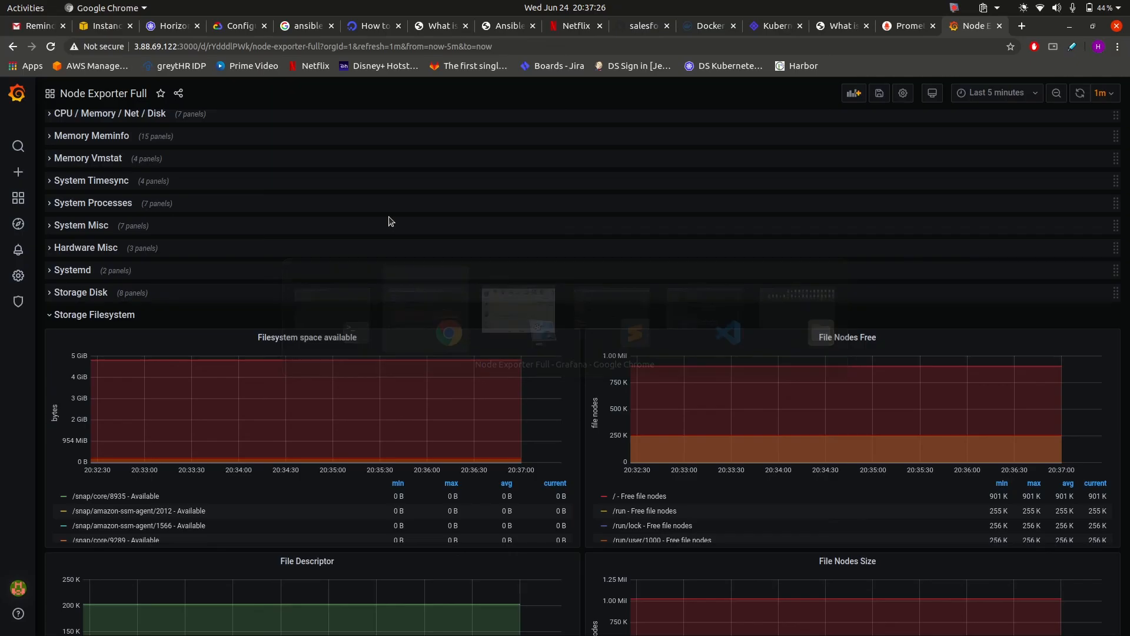
Save the Node Exporter Full dashboard's unsaved changes when leaving it for the Home page.
scroll(500, 406, down, 6)
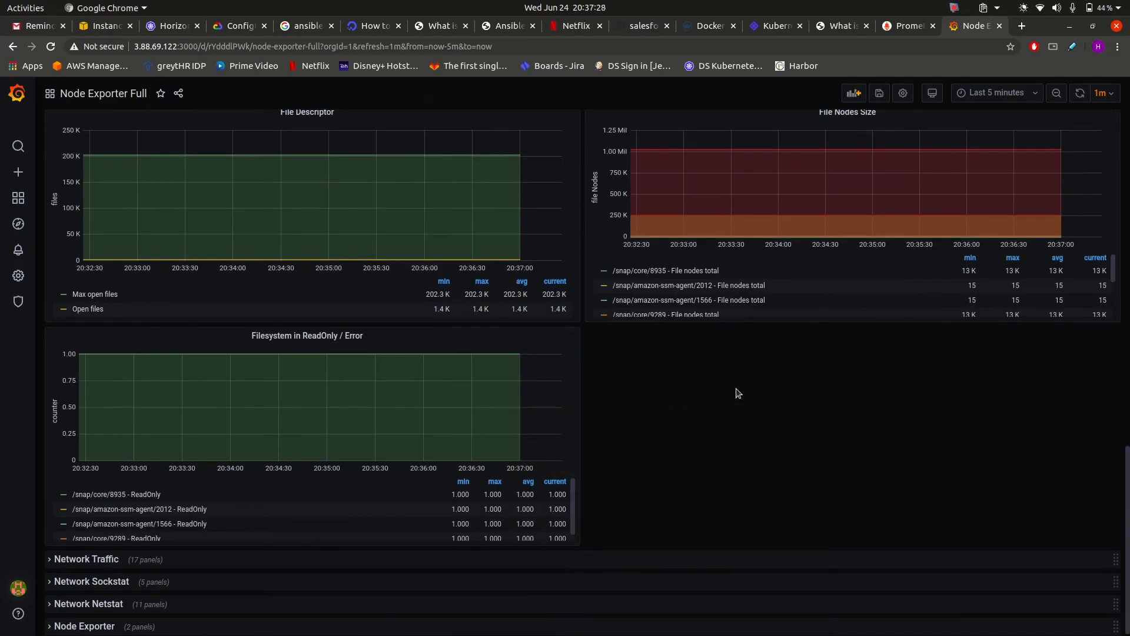
scroll(744, 392, up, 5)
scroll(743, 392, up, 10)
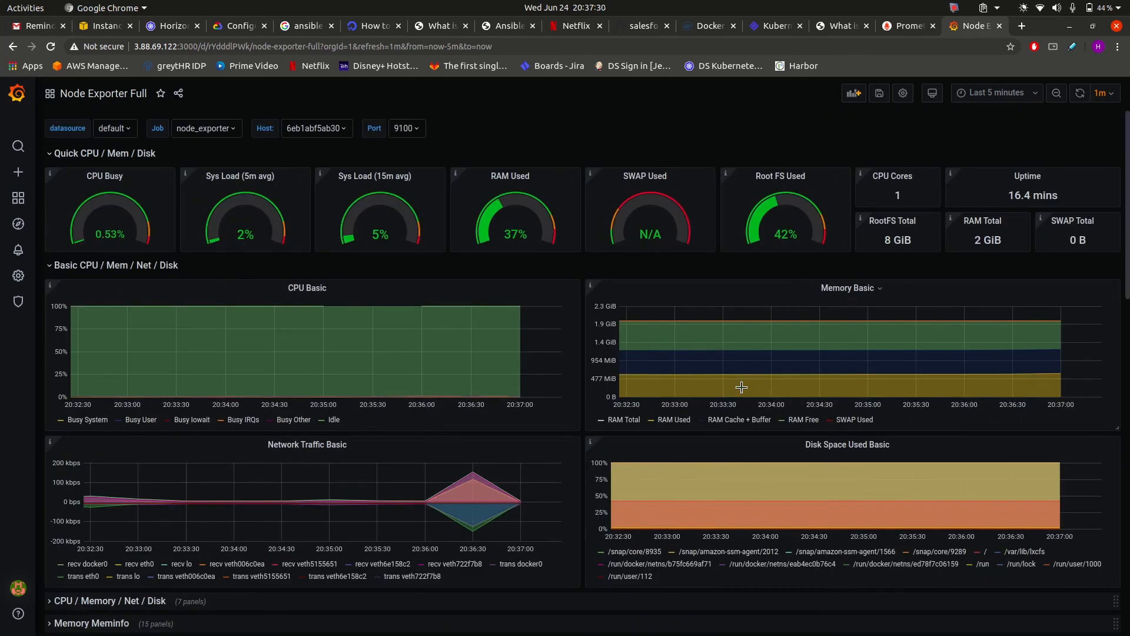
click(18, 92)
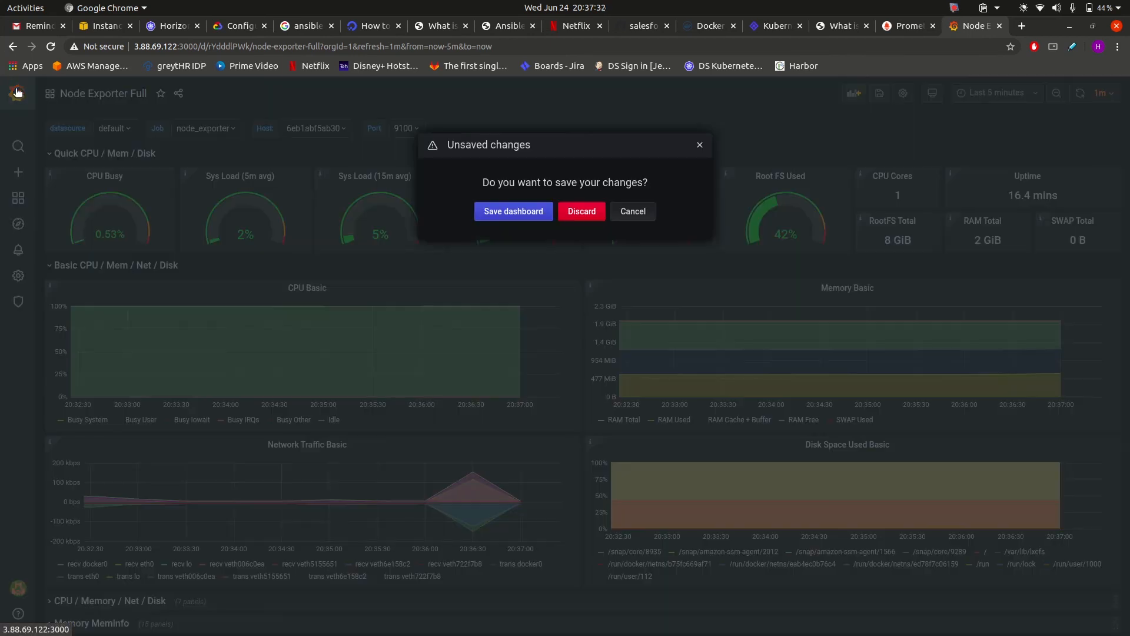
click(524, 212)
click(446, 292)
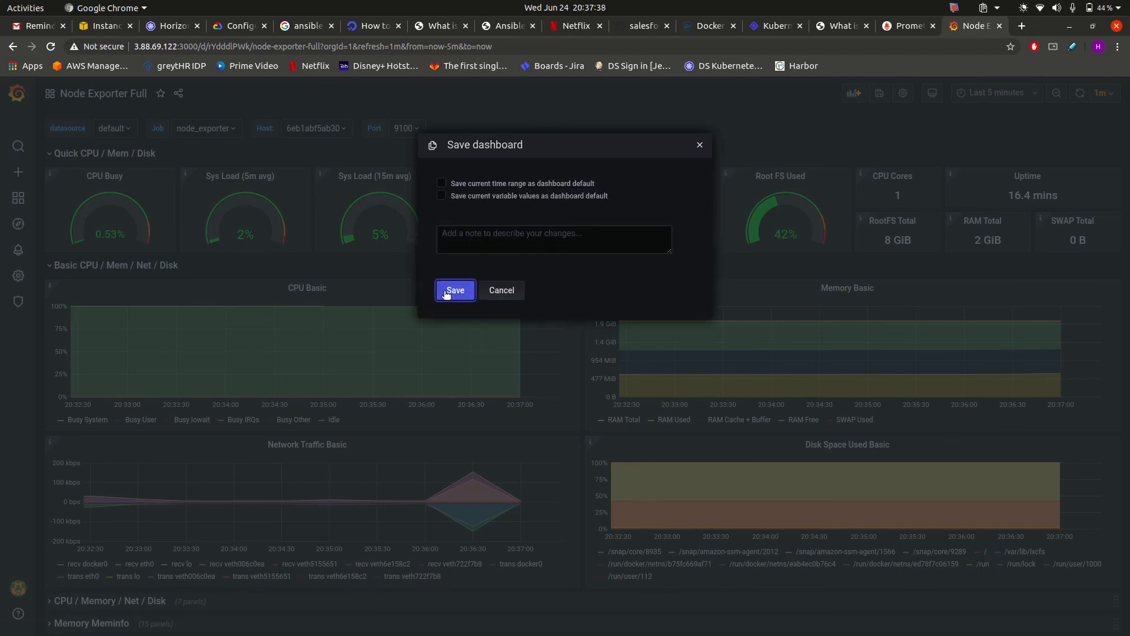
click(446, 292)
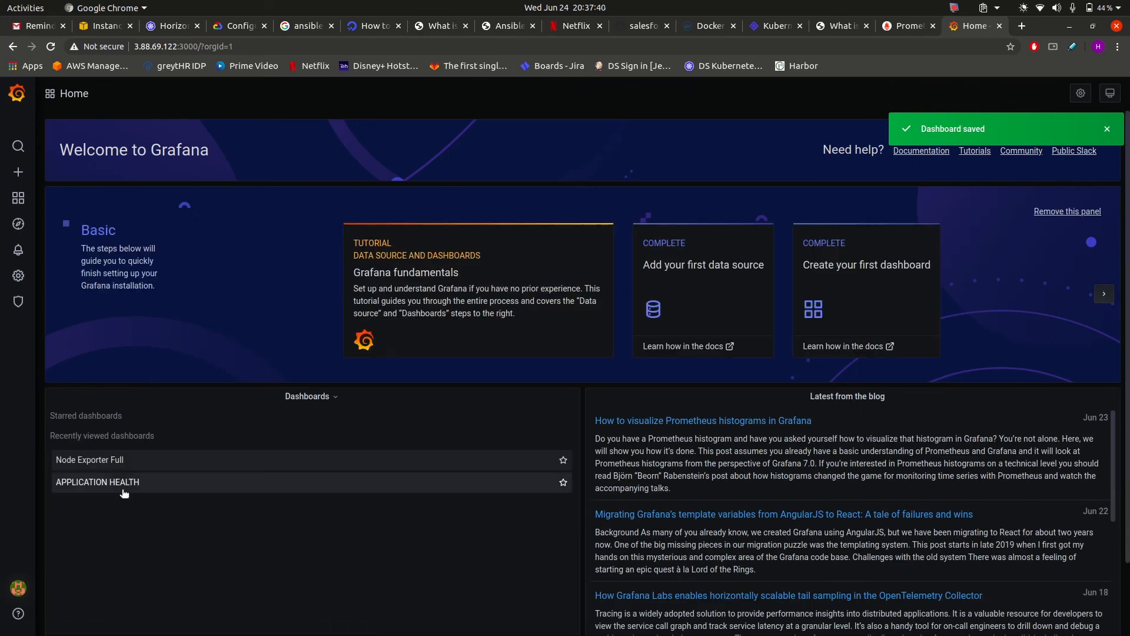
Open APPLICATION HEALTH and put its Salesforcedrillers-prometheus-app panel into edit mode.
click(124, 488)
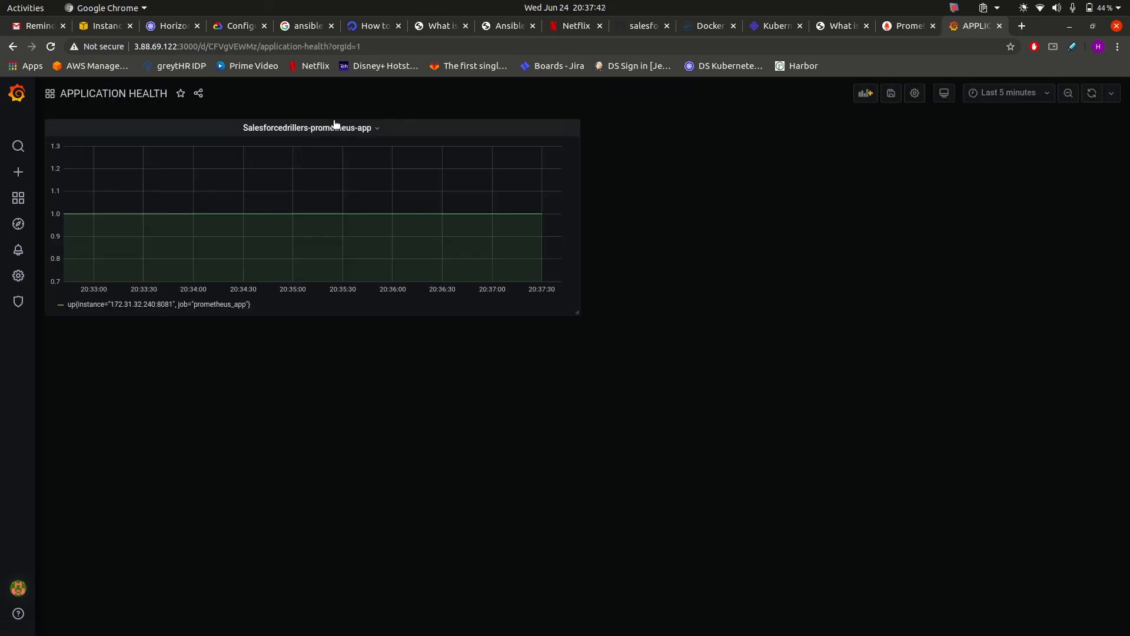
click(286, 128)
click(121, 103)
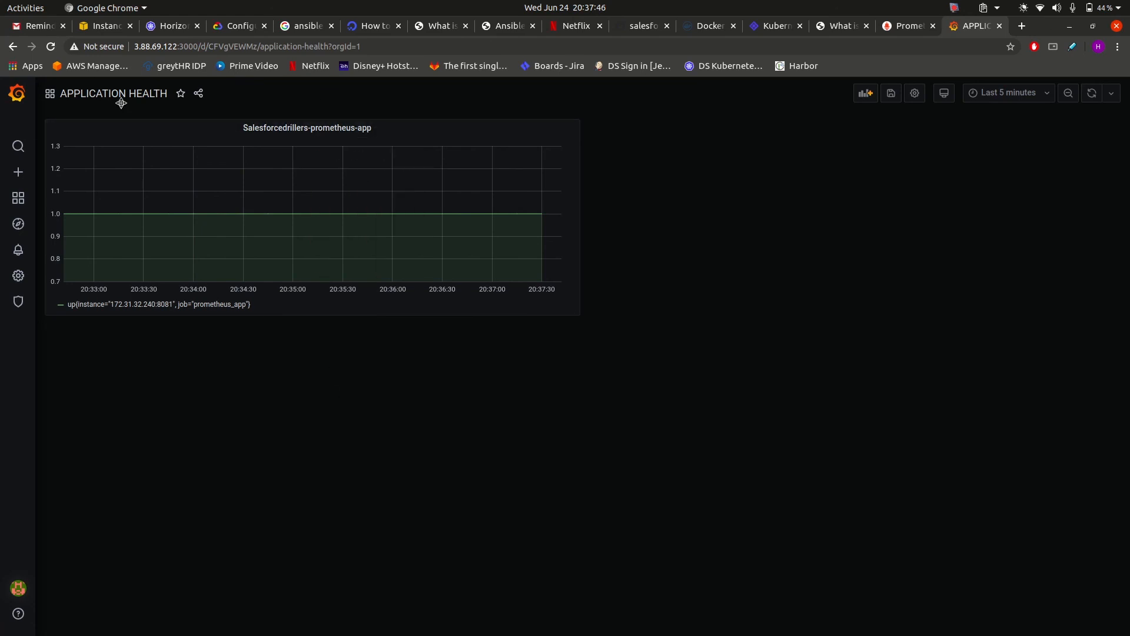
click(282, 128)
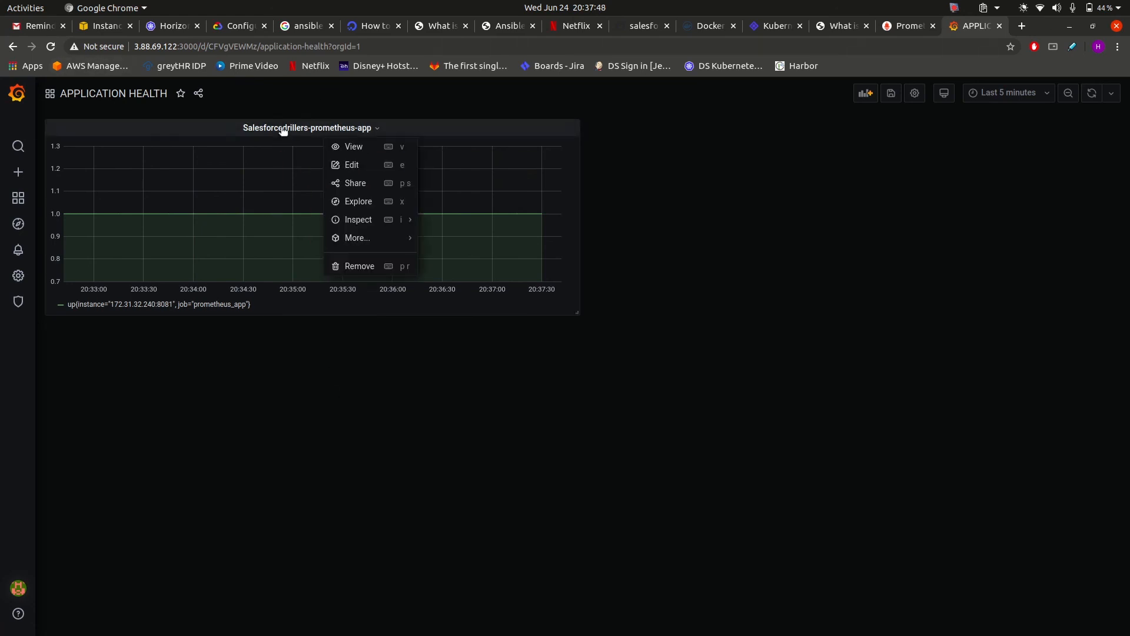
key(e)
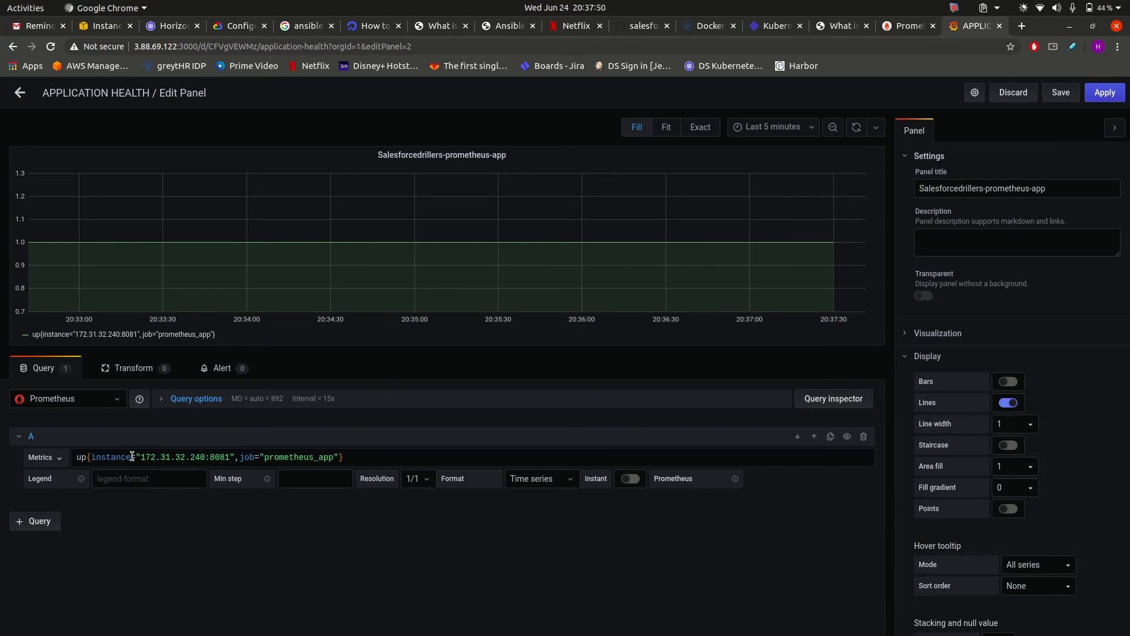
Compare the panel's up query with the Prometheus results, then return to the dashboard and Home.
click(908, 26)
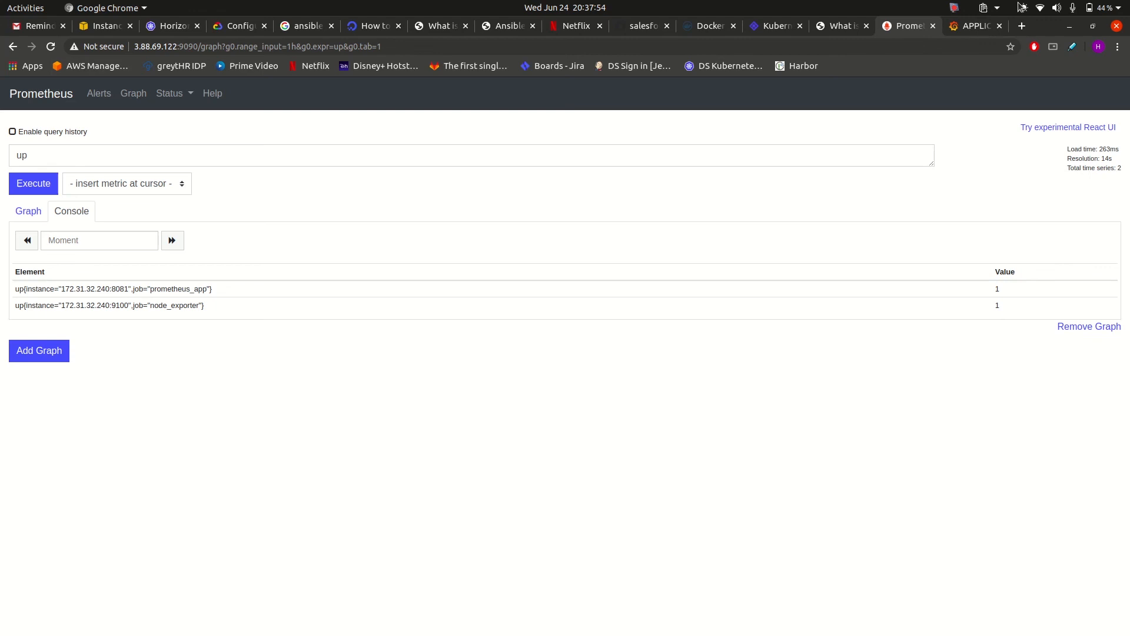
click(965, 28)
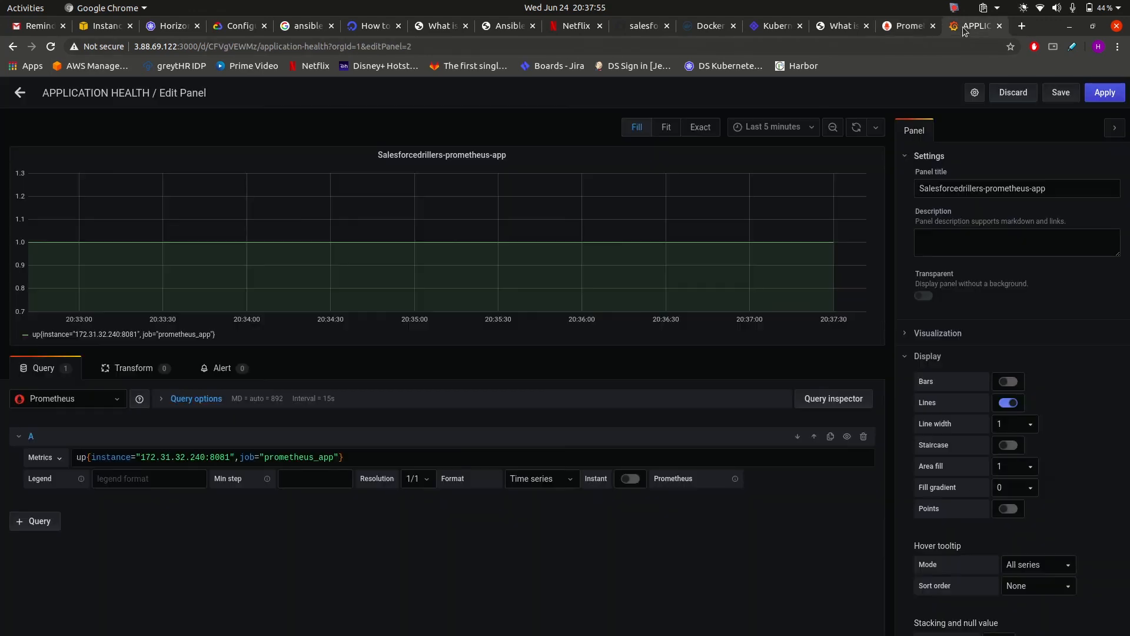
click(22, 94)
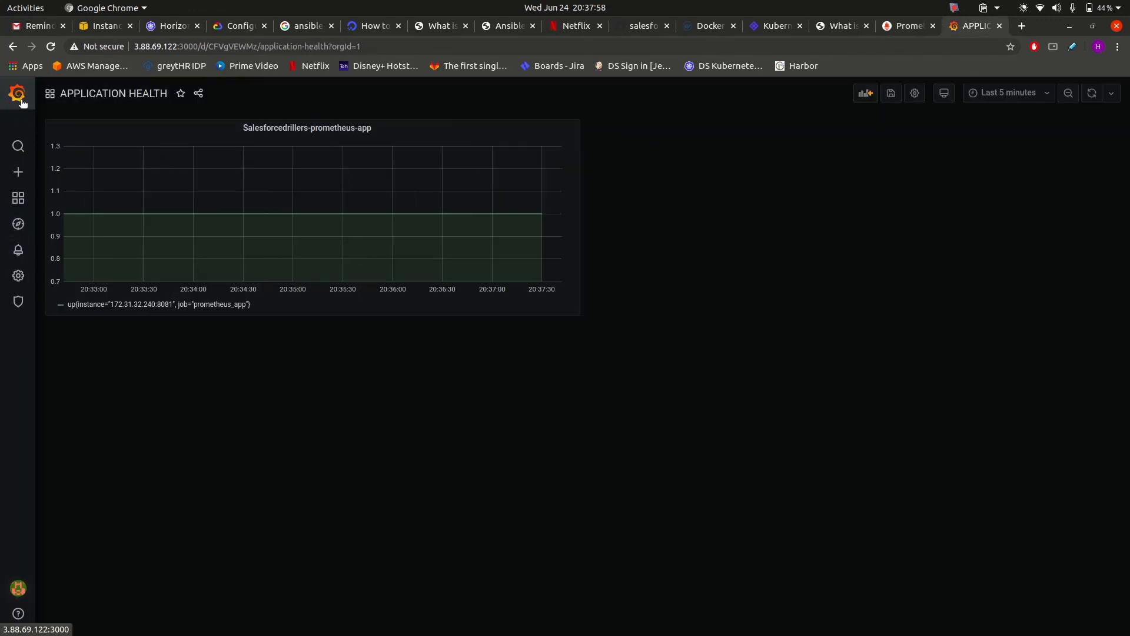
click(21, 100)
Open the Node Exporter Full dashboard from the Home page.
click(100, 481)
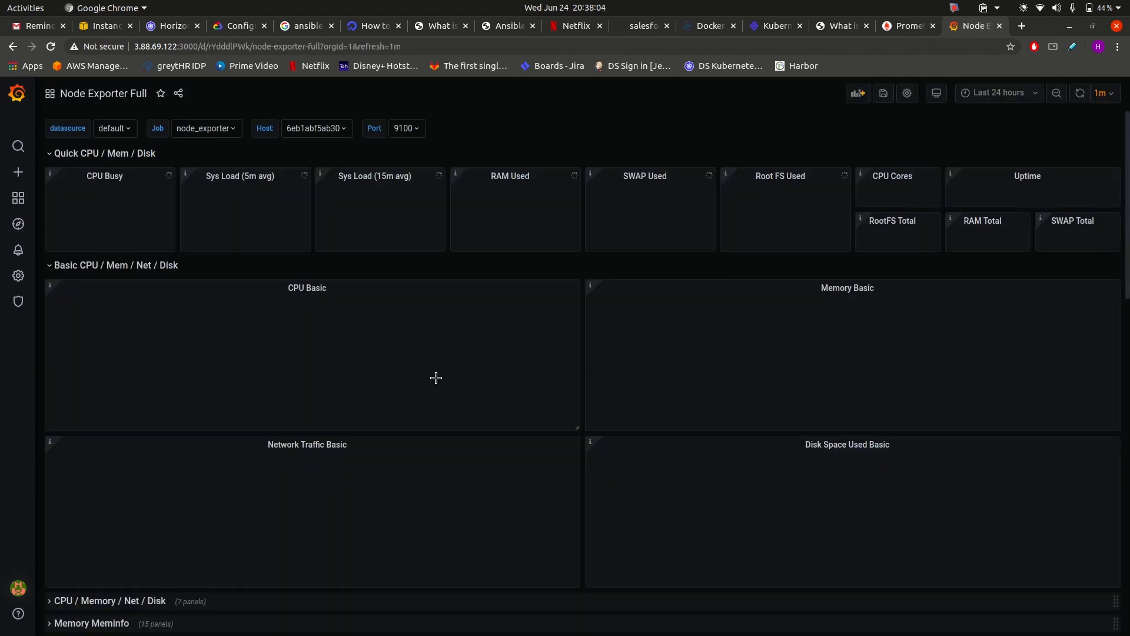
scroll(436, 378, down, 8)
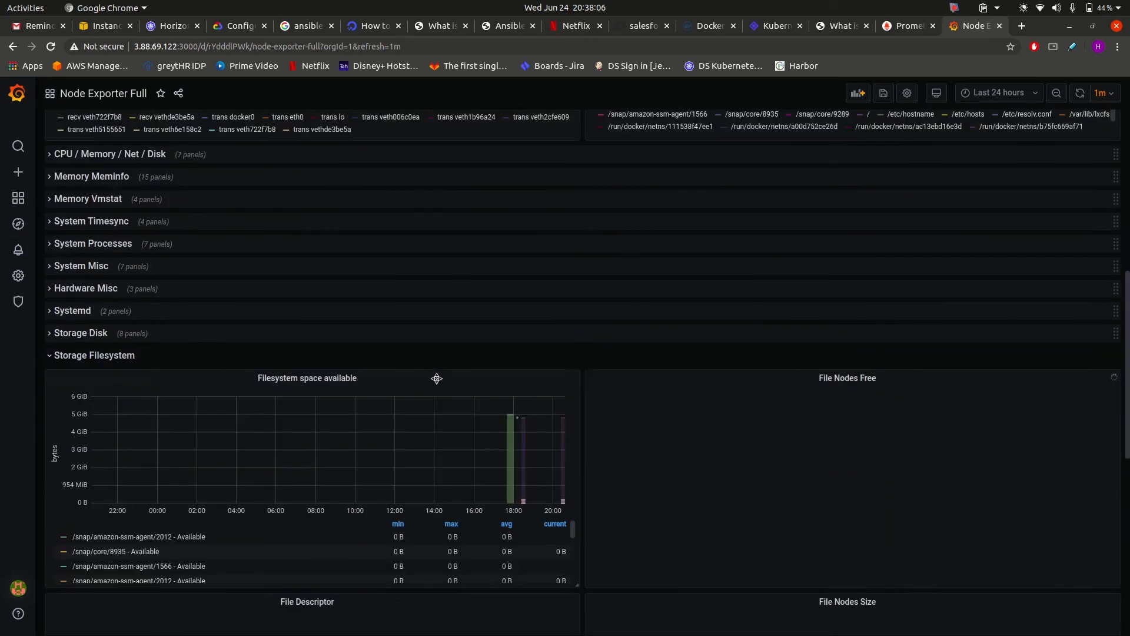
scroll(436, 378, up, 10)
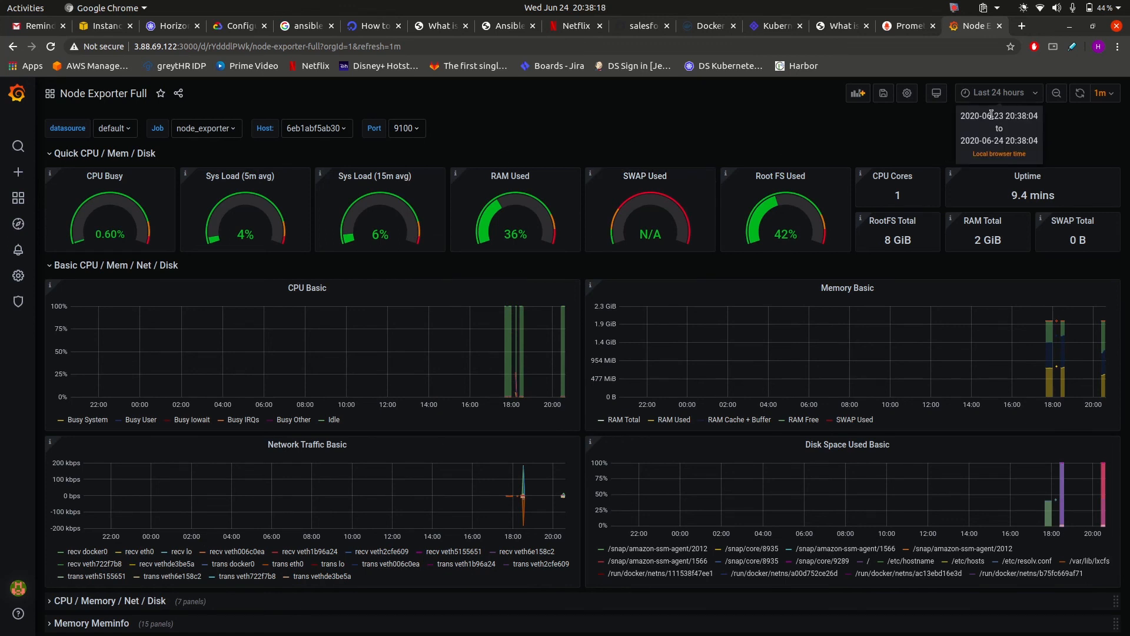
Set the dashboard time range to 'Last 5 minutes'.
click(1005, 98)
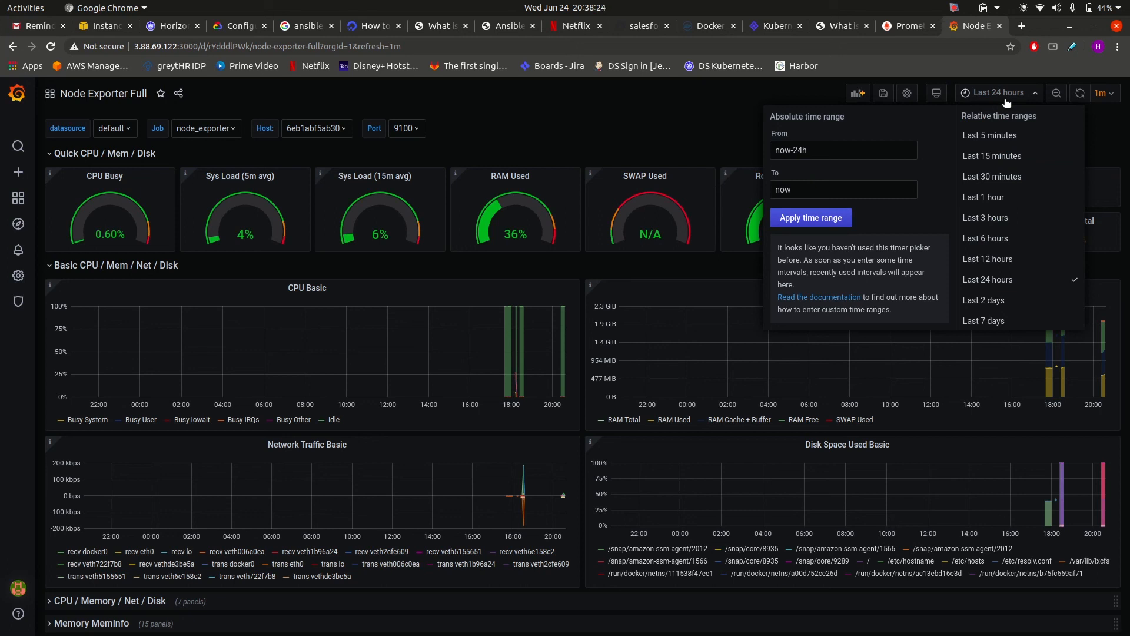
click(992, 139)
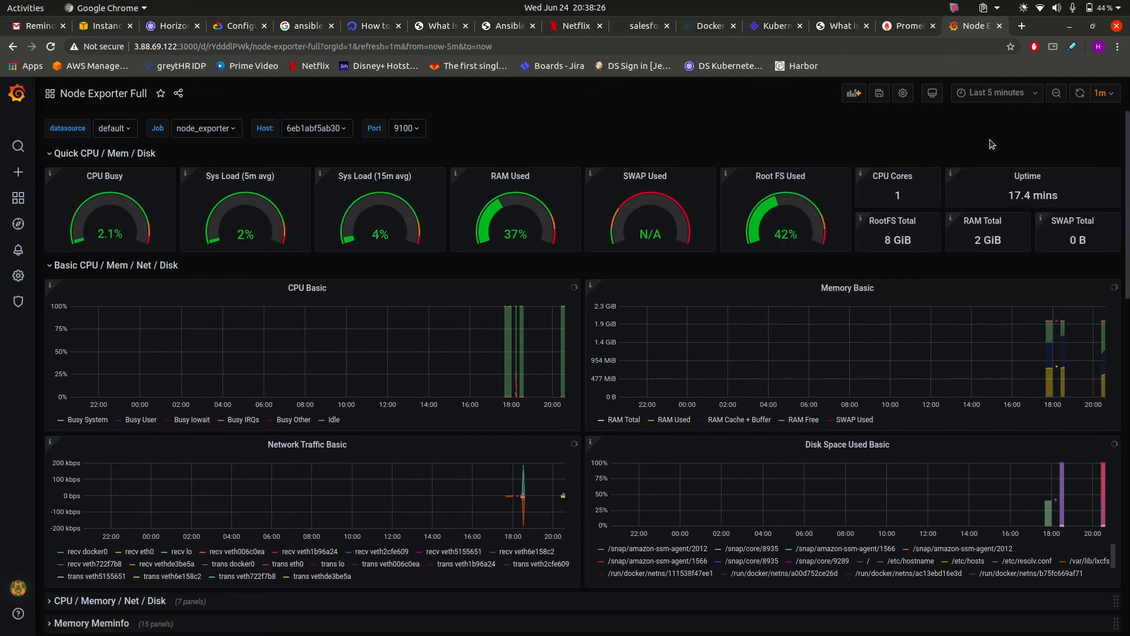
scroll(760, 349, down, 4)
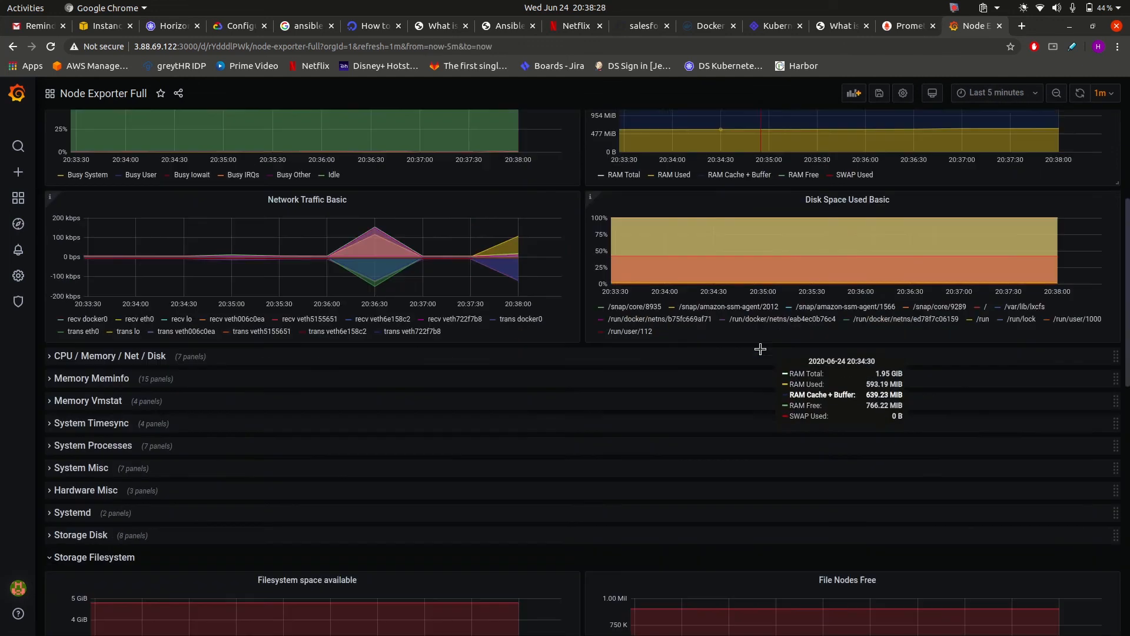
scroll(760, 349, down, 12)
scroll(760, 349, up, 15)
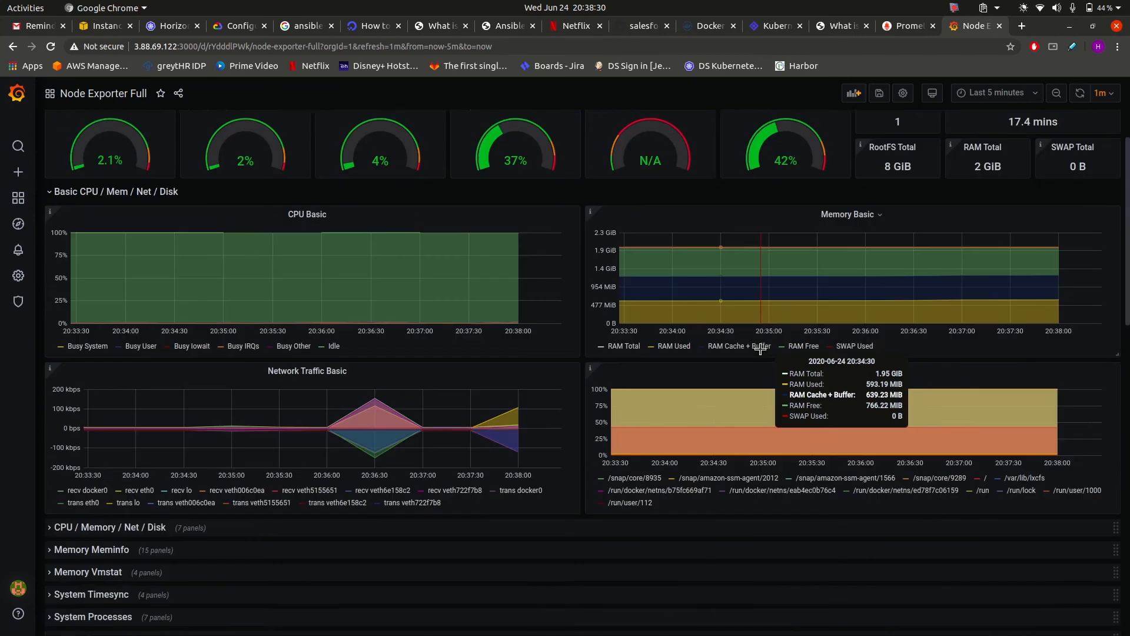
scroll(760, 349, up, 2)
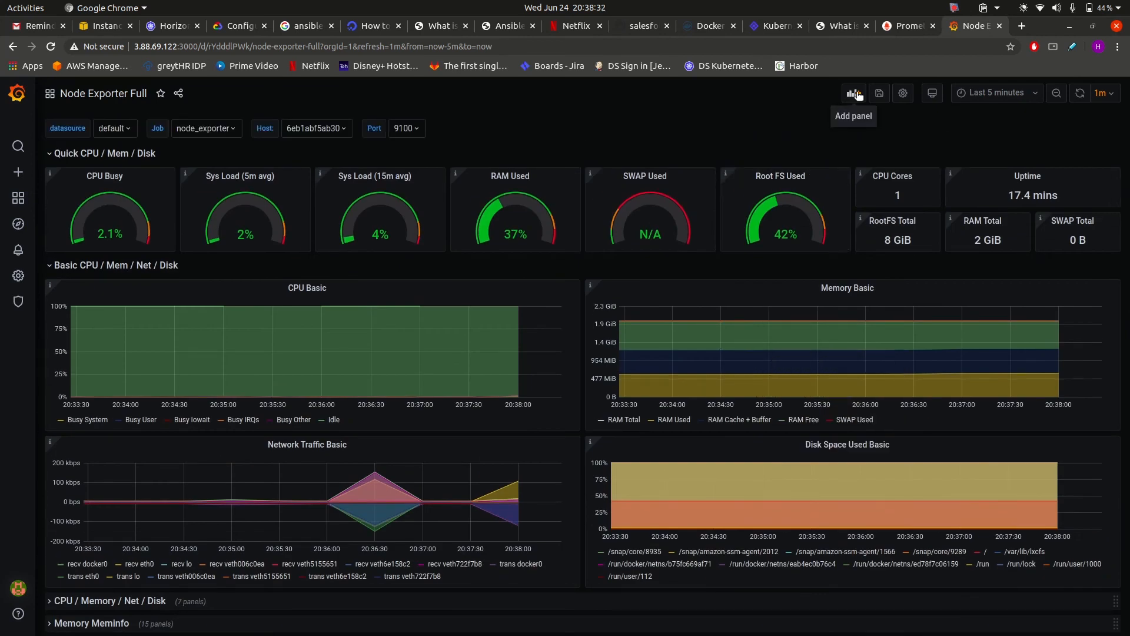